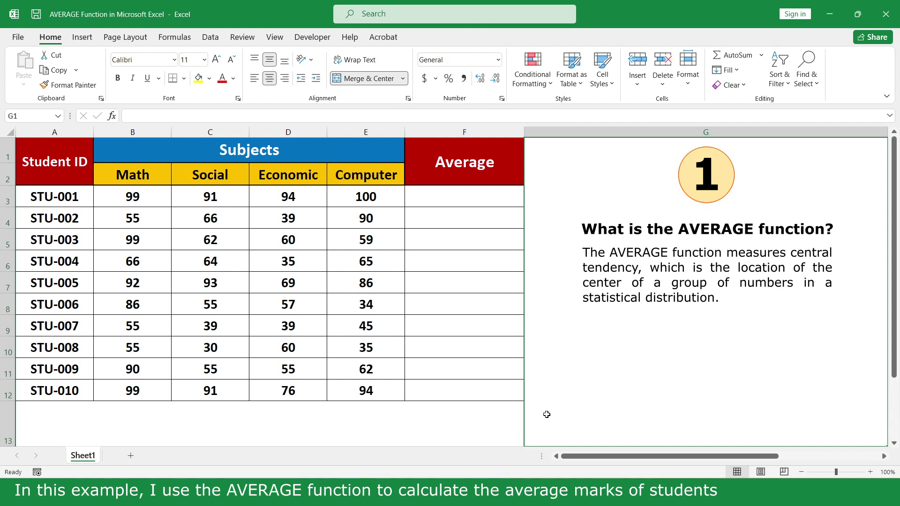
Step: Enter =AVERAGE(B3:E3) in F3 to average the first student's four subject marks
left_click(492, 196)
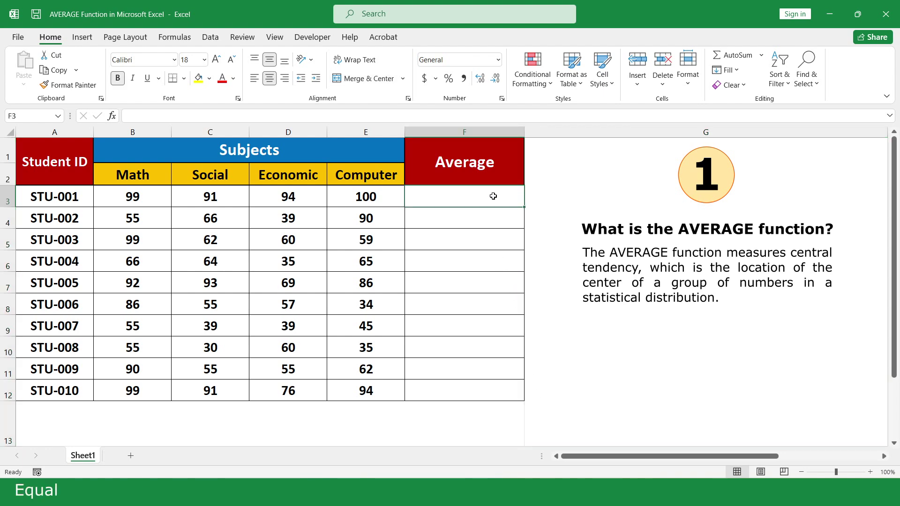
type("=av")
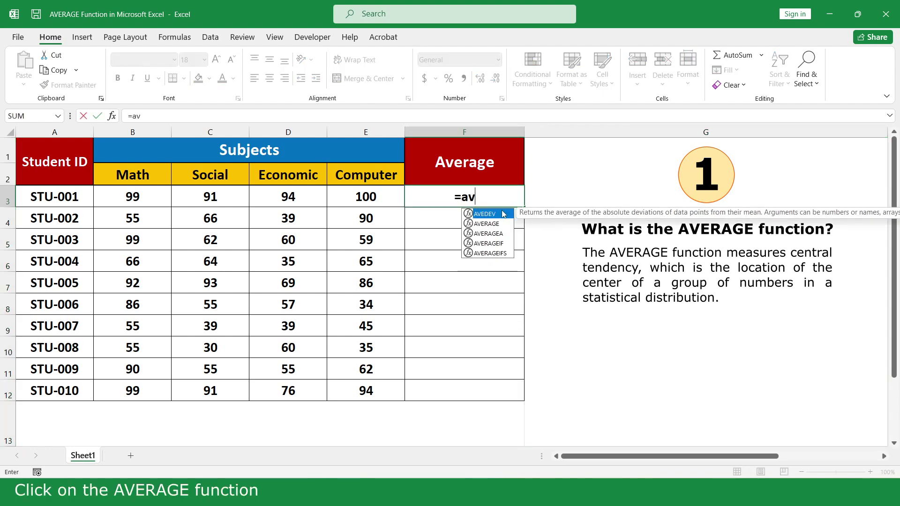
double_click(502, 223)
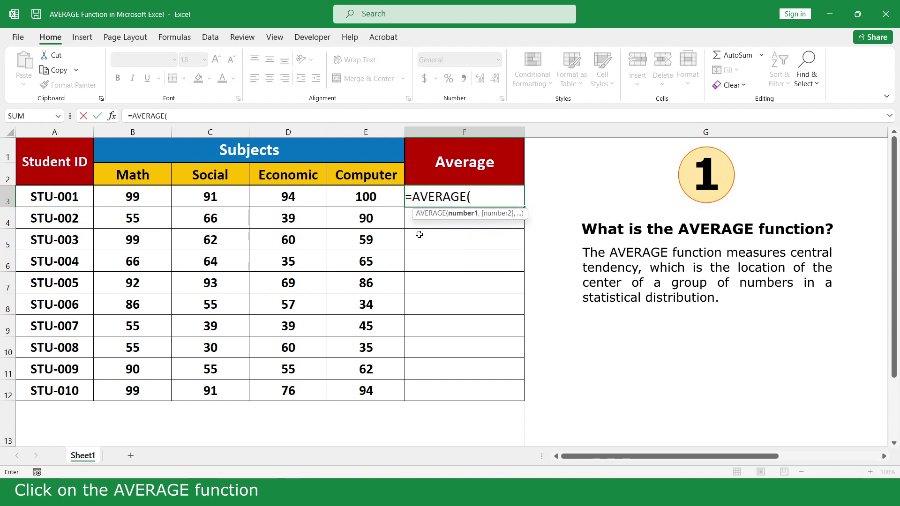
left_click_drag(382, 199, 145, 196)
type(")")
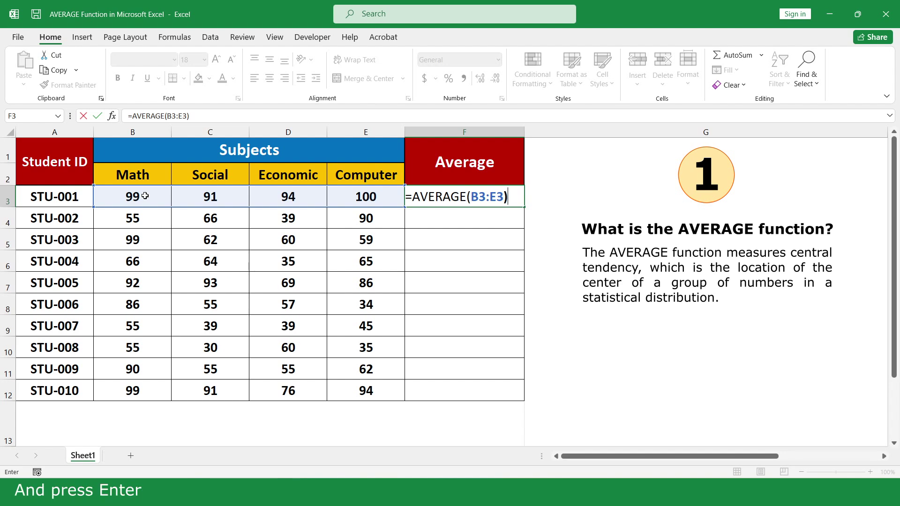
key("Return")
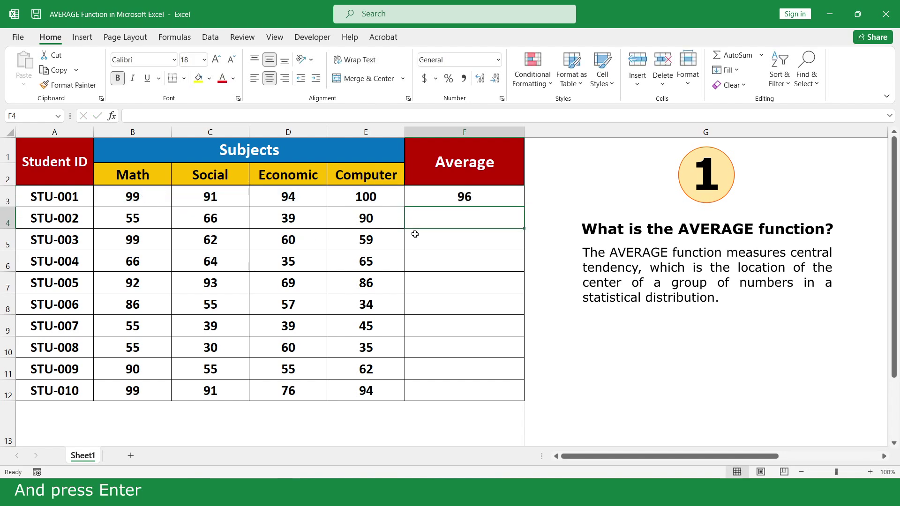
Step: Fill the average formula down from F3 to F12 for all ten students
left_click(505, 197)
left_click_drag(524, 207, 510, 393)
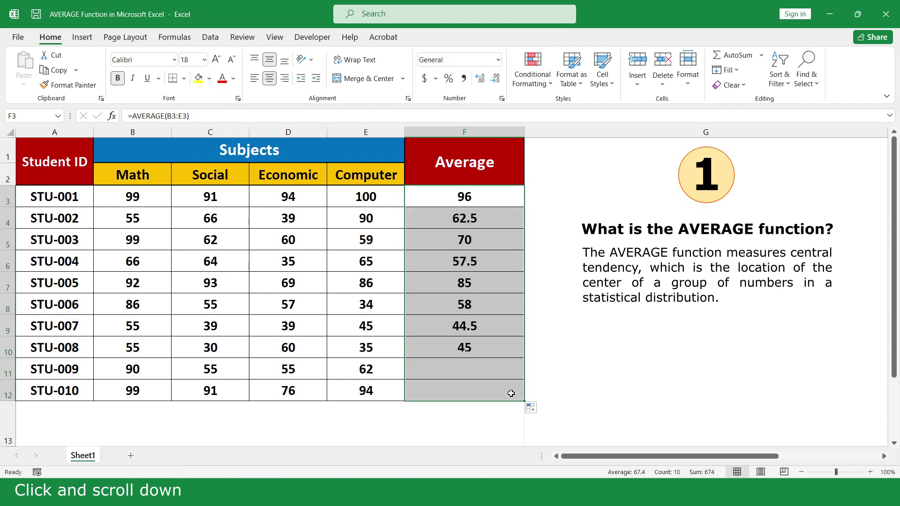
left_click(532, 421)
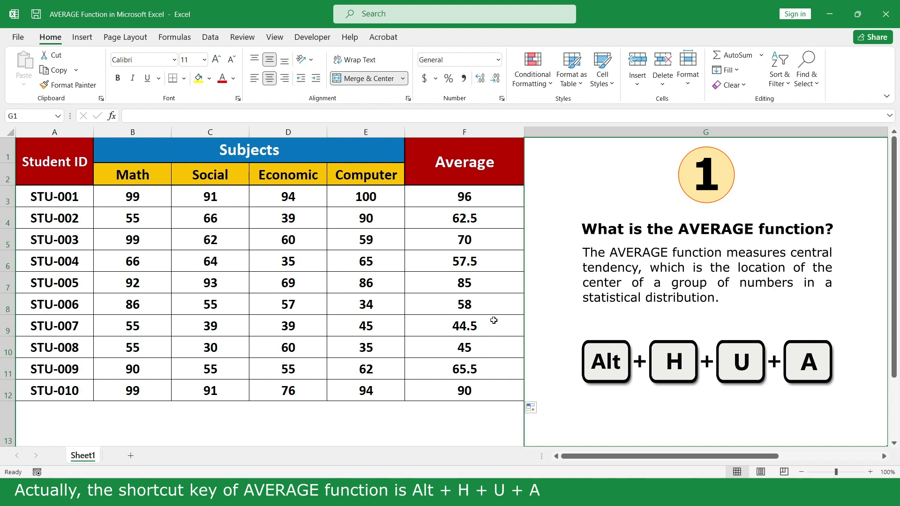
left_click_drag(488, 205, 488, 394)
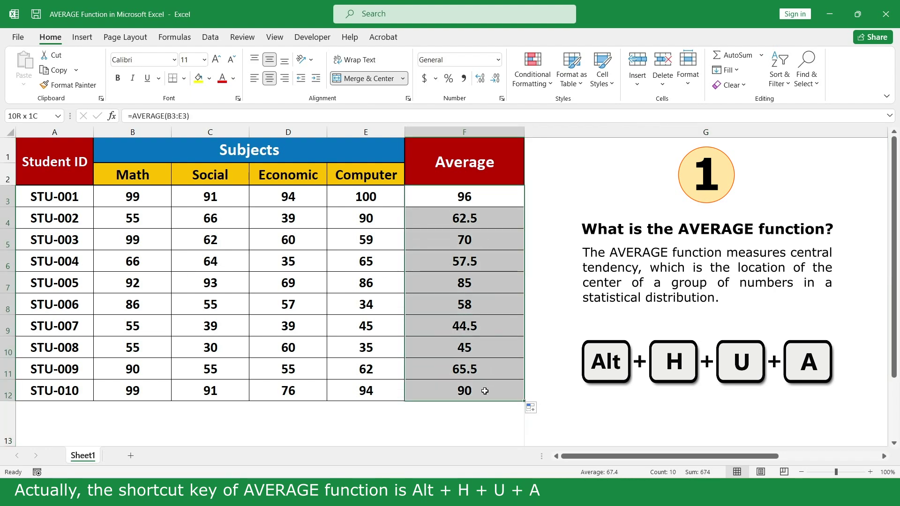
left_click_drag(132, 197, 495, 388)
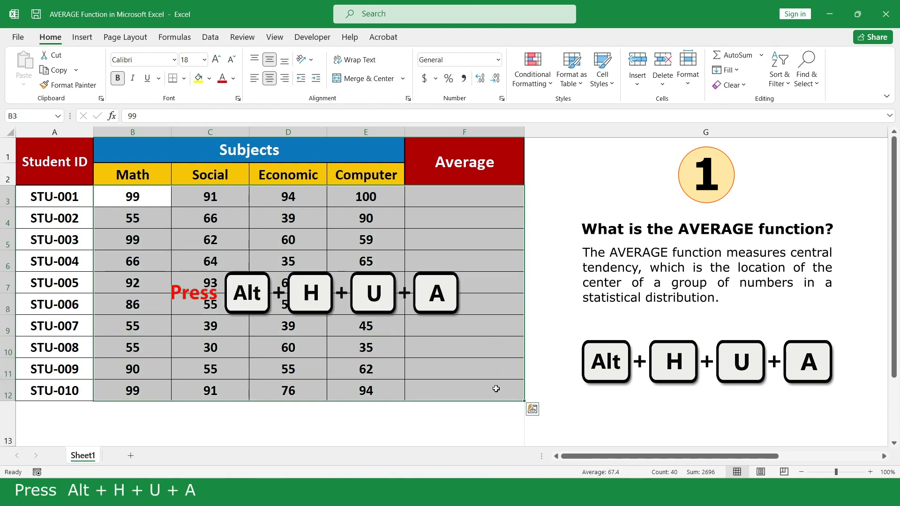
key("alt+h")
key("u")
key("a")
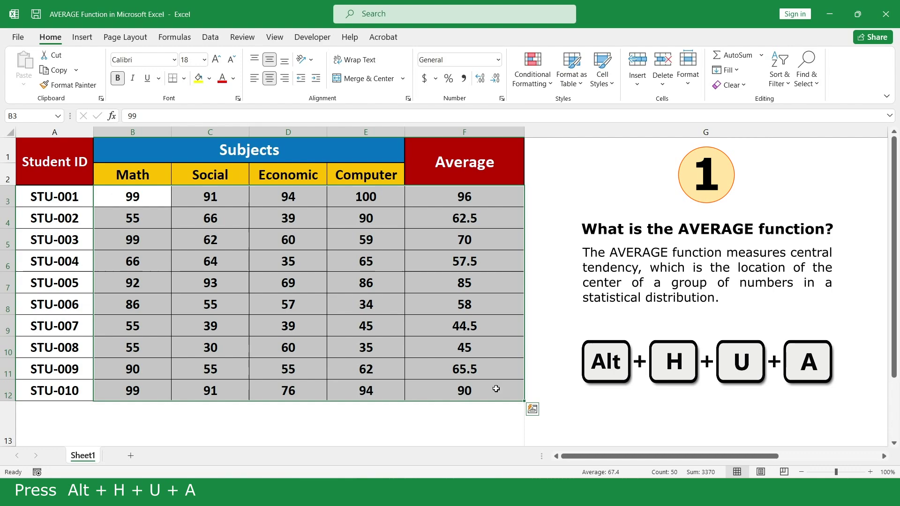
left_click(533, 426)
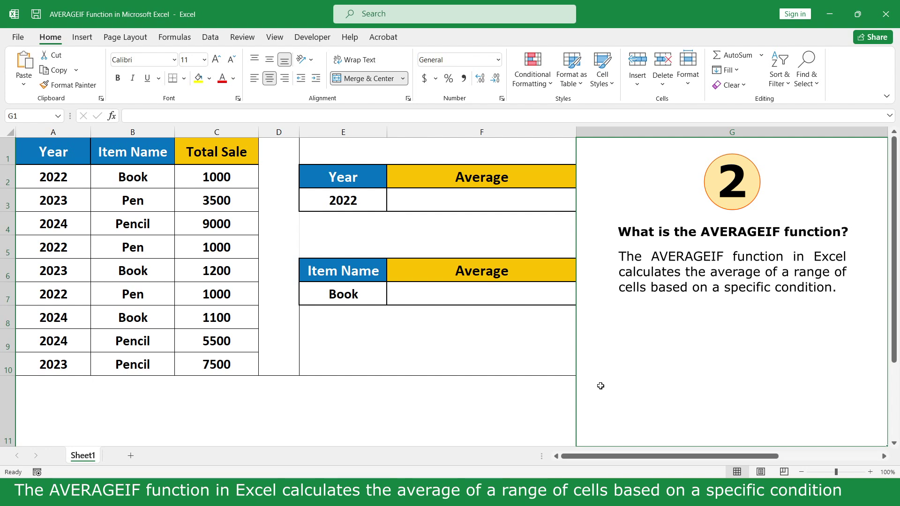
Step: Enter =AVERAGEIF(A2:A10,E3,C2:C10) in F3 to average 2022's Total Sale
left_click(535, 198)
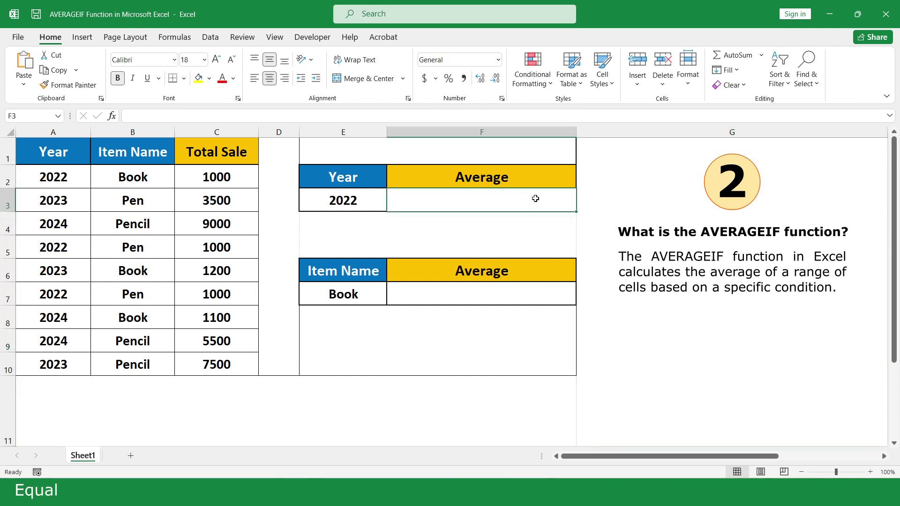
type("=av")
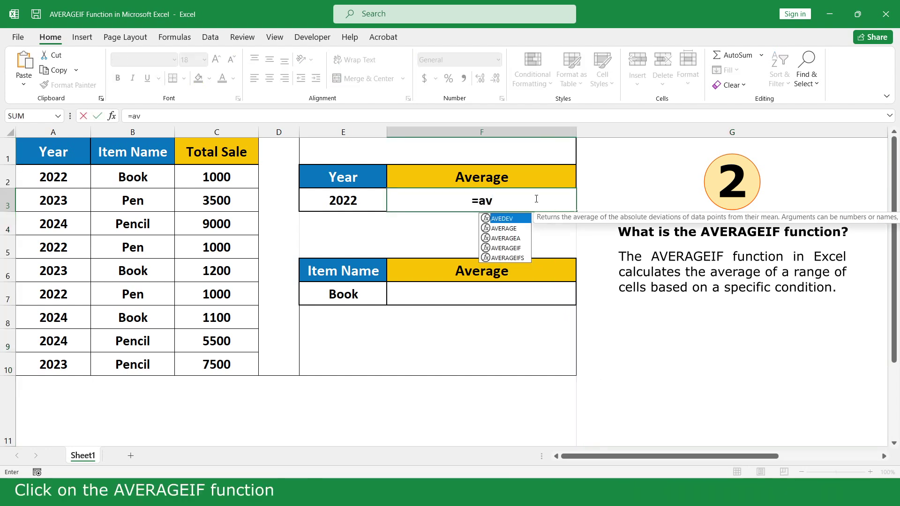
double_click(525, 248)
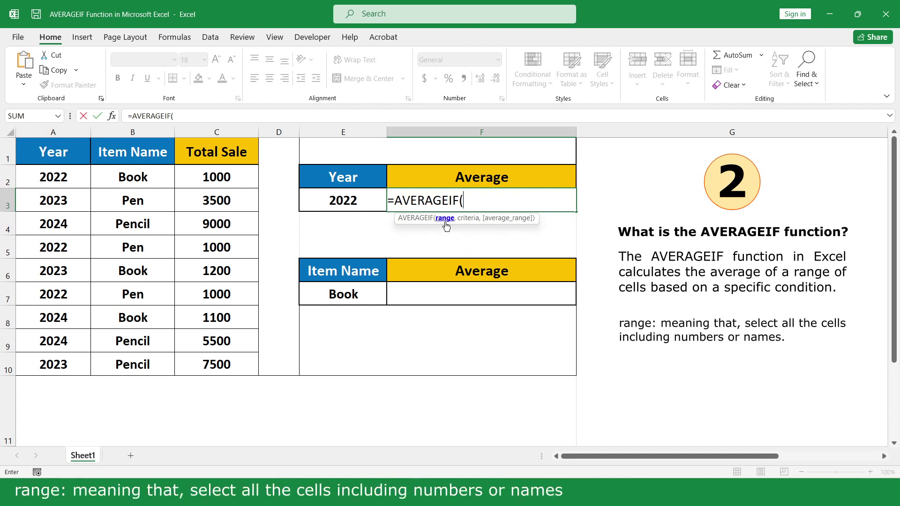
left_click_drag(72, 178, 73, 364)
type(",")
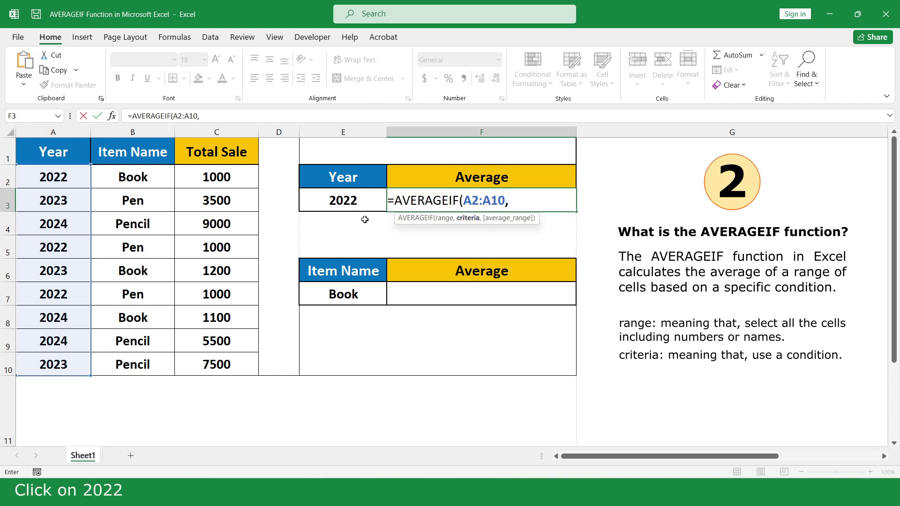
left_click(362, 200)
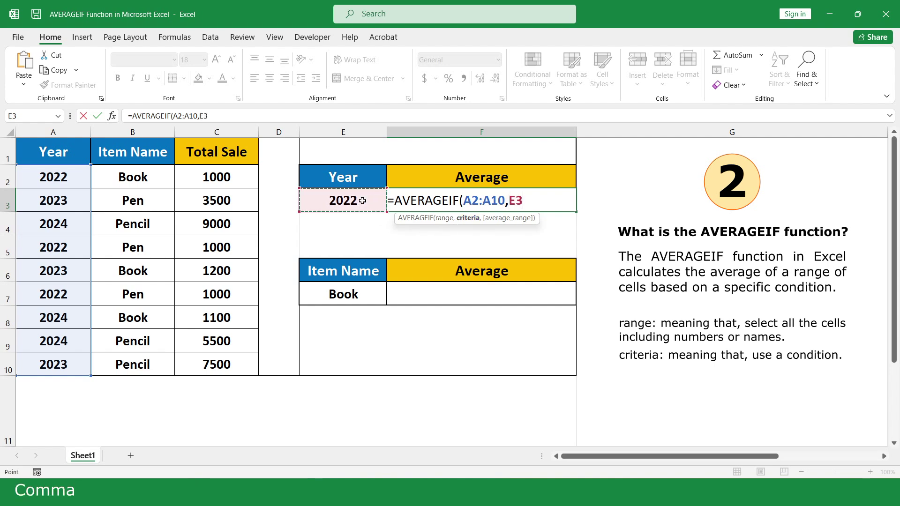
type(",")
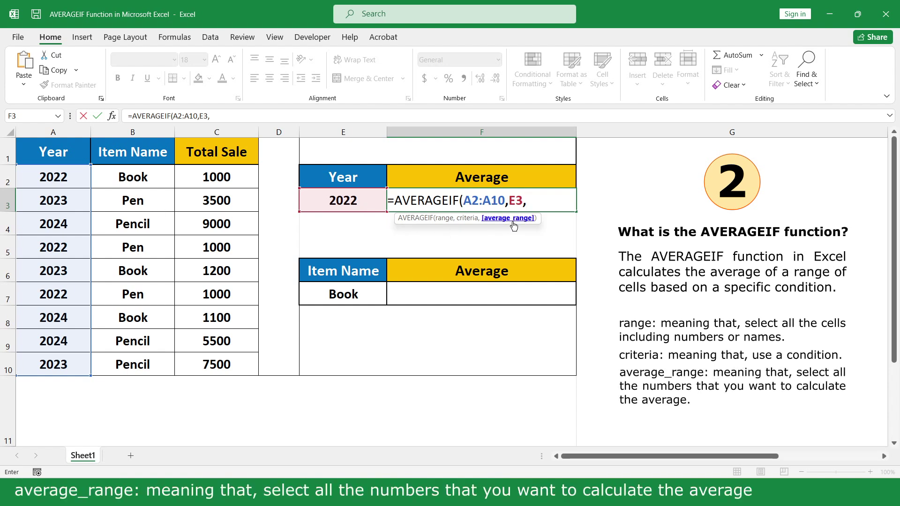
left_click_drag(238, 180, 238, 364)
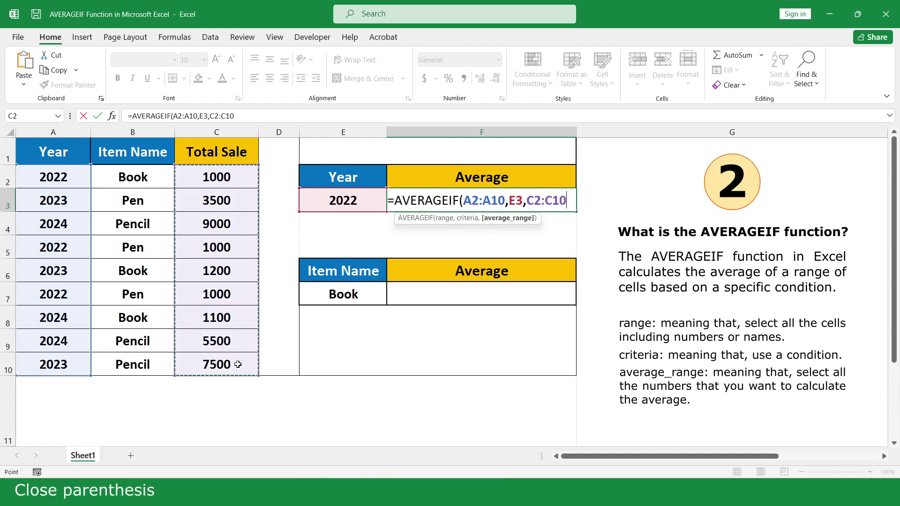
type(")")
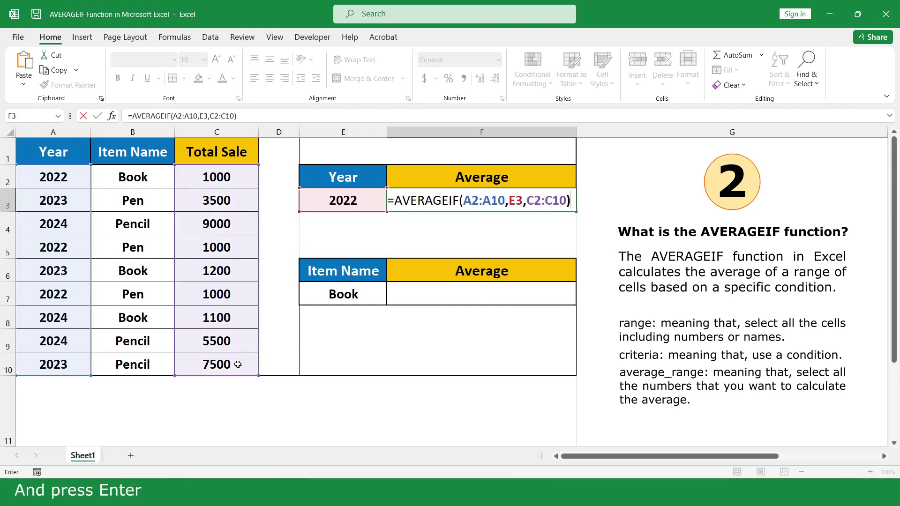
key("Return")
Step: Test the formula by changing the year in E3 to 2023 and back to 2022
double_click(362, 200)
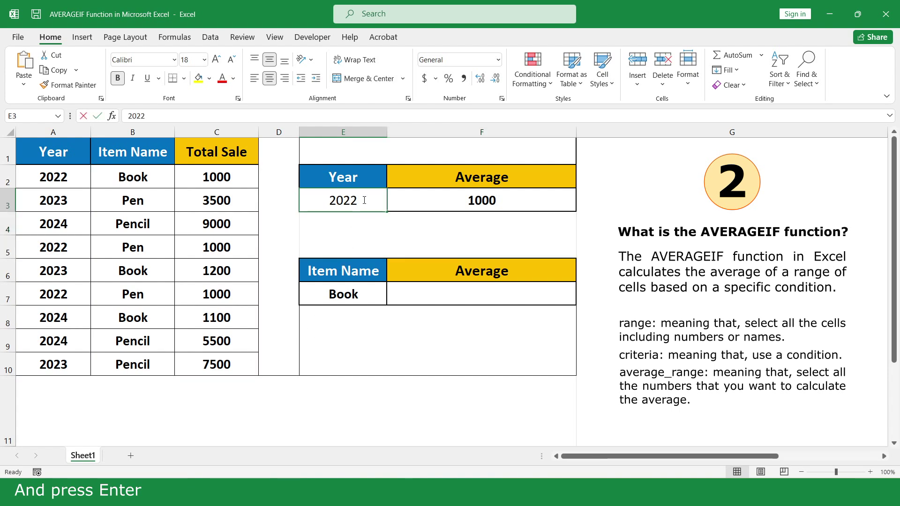
left_click_drag(358, 201, 350, 201)
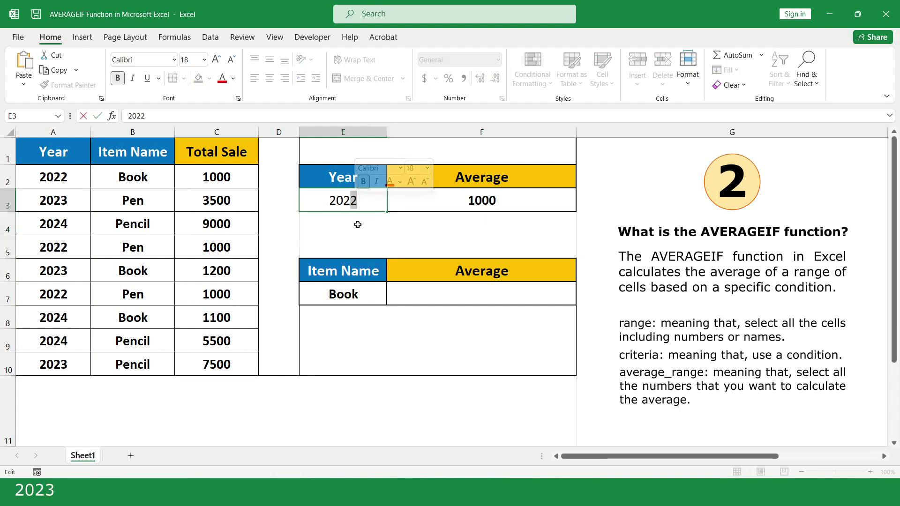
type("3")
key("Return")
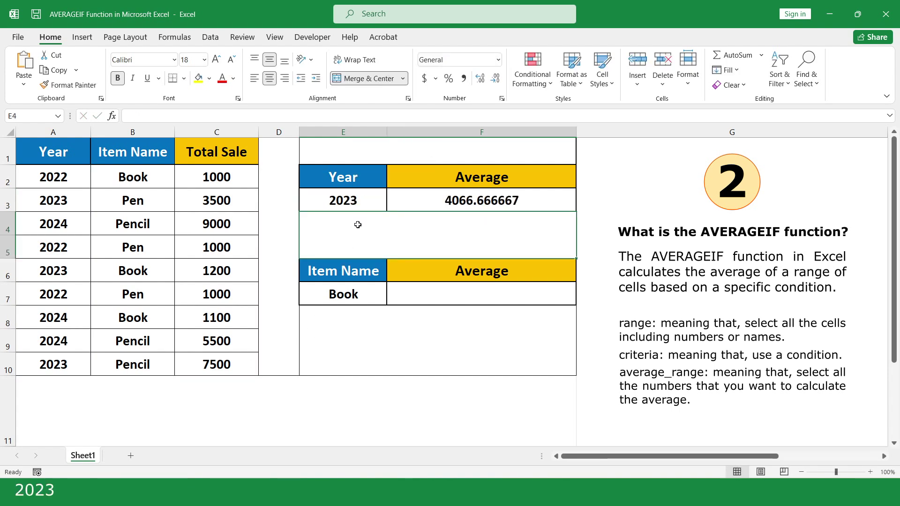
double_click(358, 200)
left_click_drag(328, 200, 321, 200)
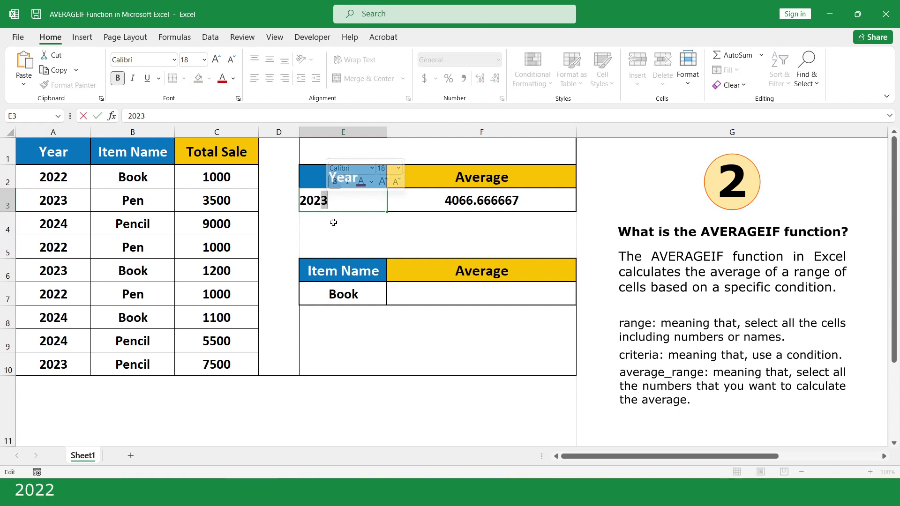
type("2")
key("Return")
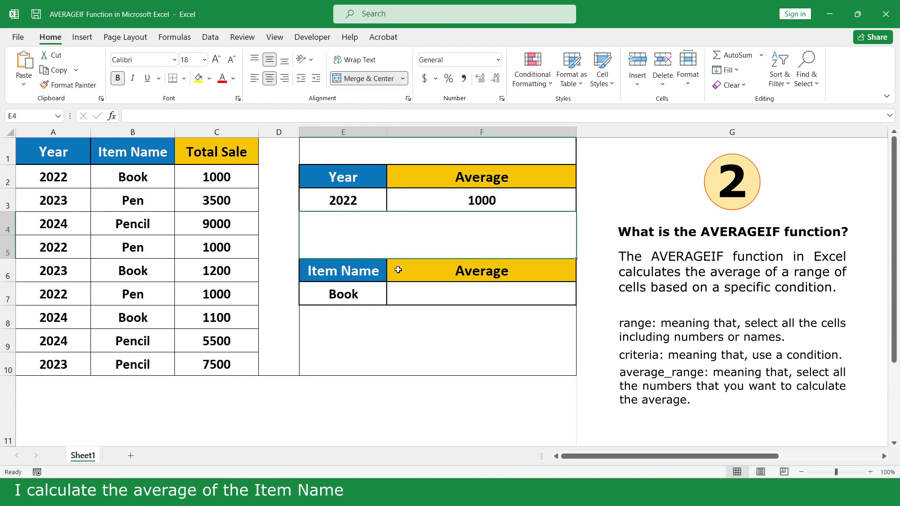
Step: Enter =AVERAGEIF(B2:B10,E7,C2:C10) in F7 to average Total Sale by item name
left_click(515, 292)
type("=")
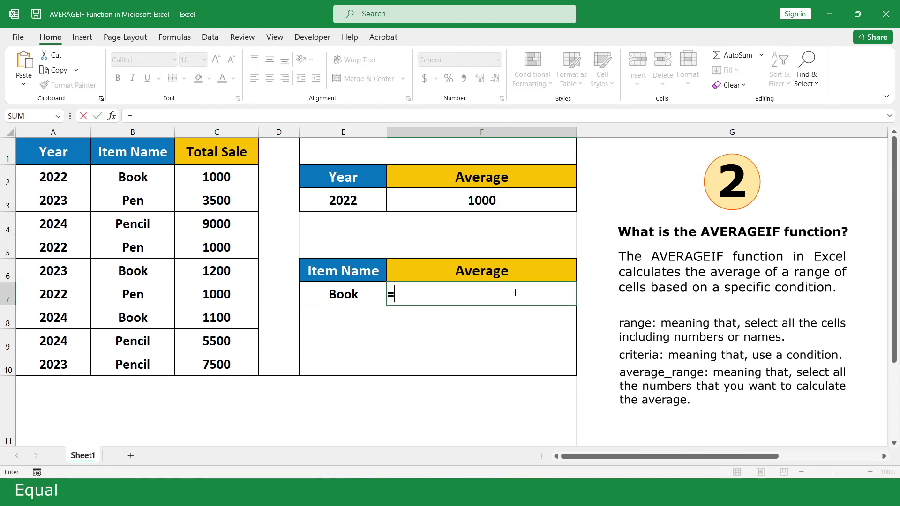
type("av")
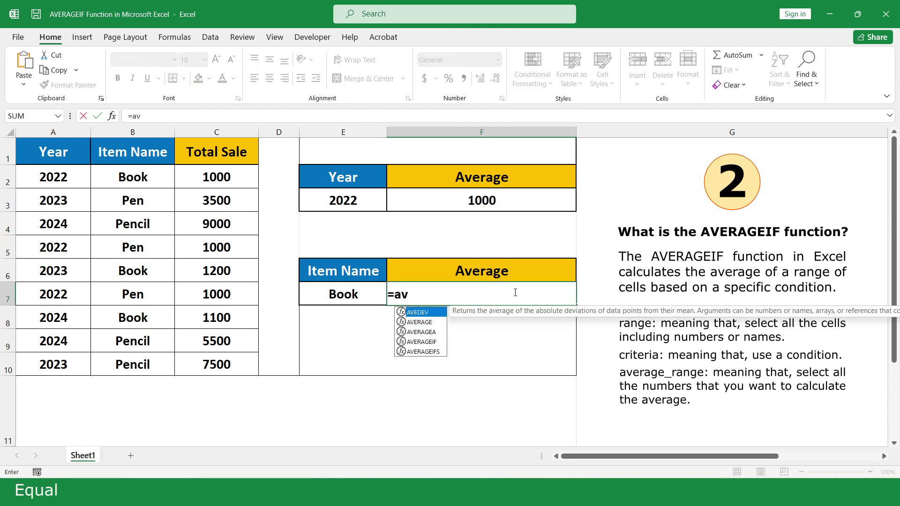
double_click(440, 344)
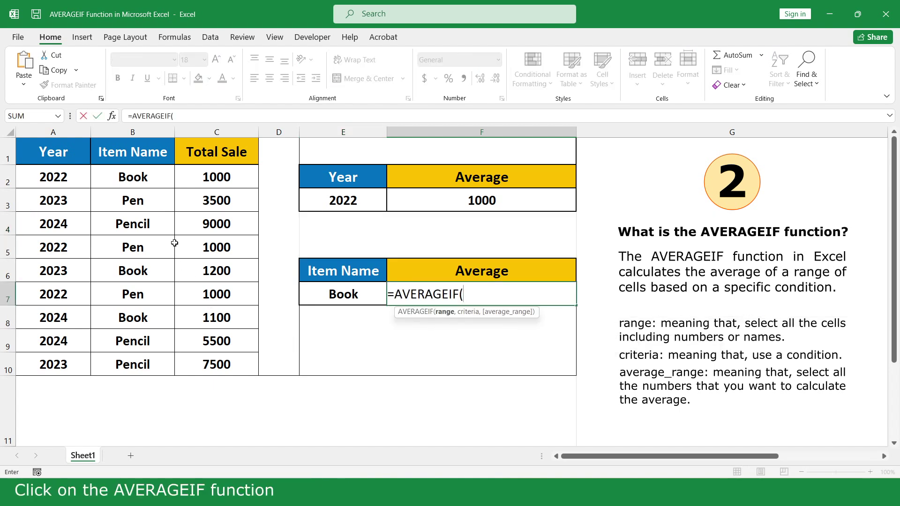
left_click_drag(158, 176, 158, 363)
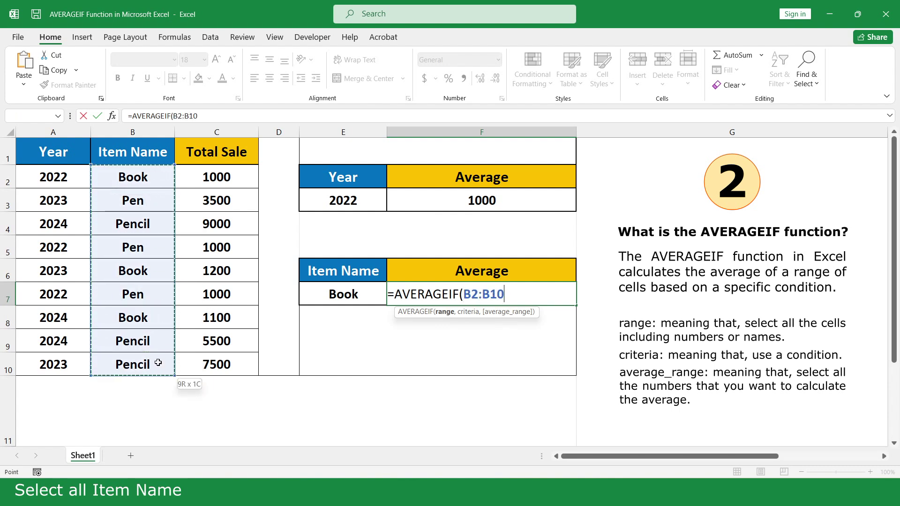
type(",")
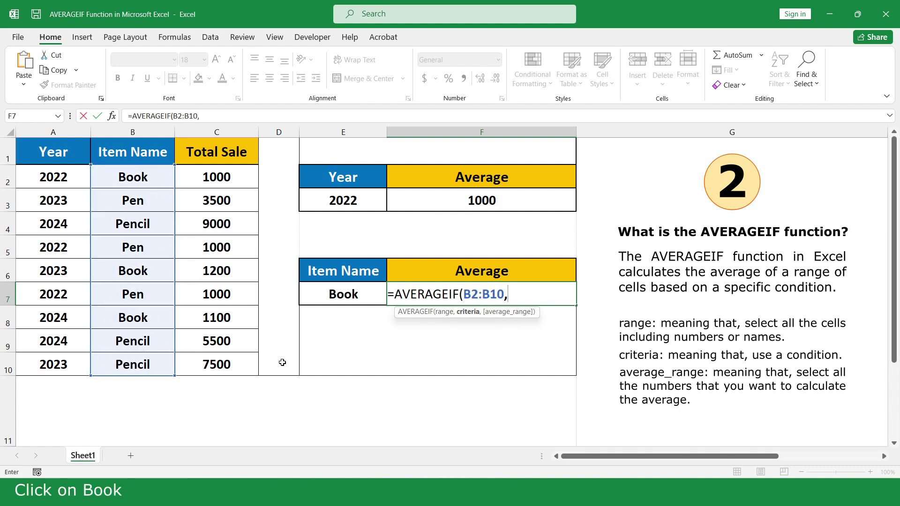
left_click(362, 294)
type(",")
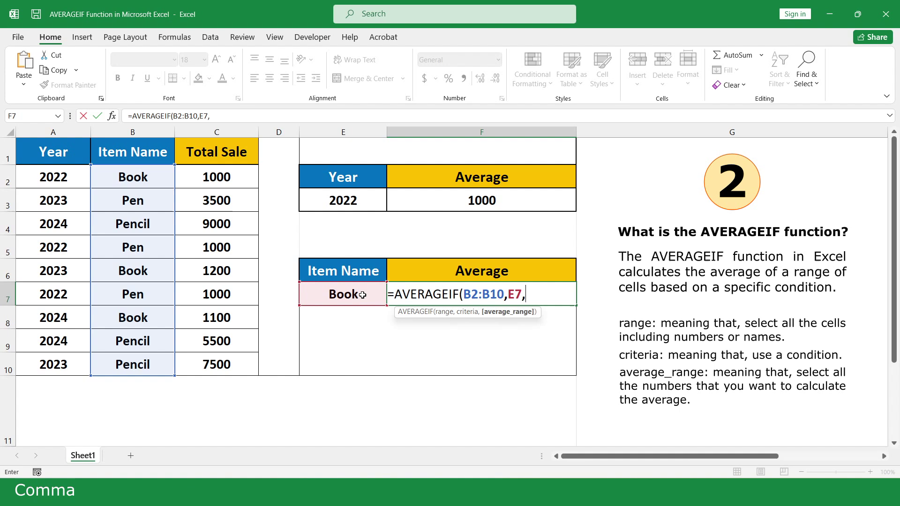
left_click_drag(244, 173, 239, 364)
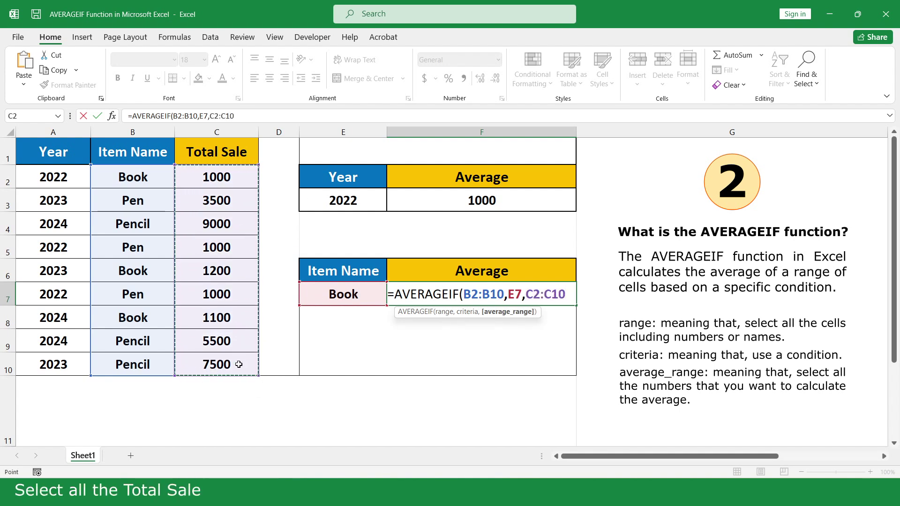
type(")")
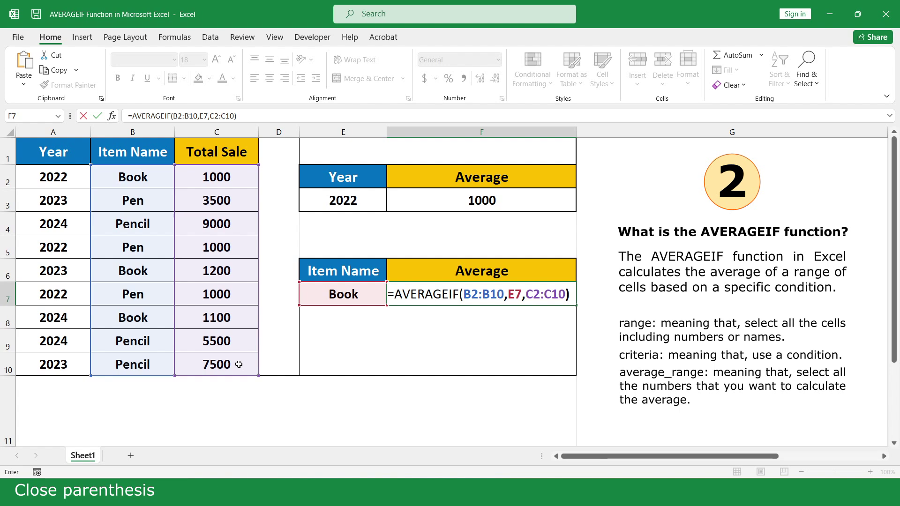
key("Return")
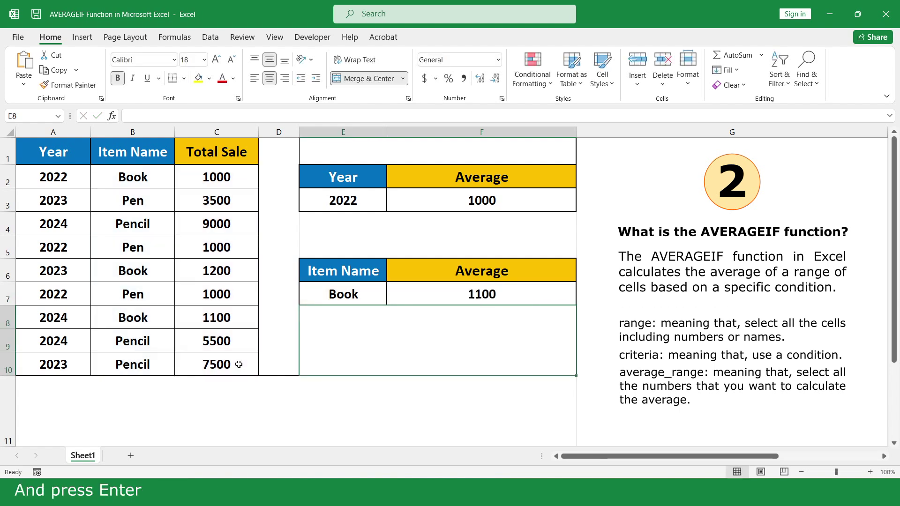
Step: Change the item in E7 from Book to Pen, giving an average of 1833.333333
left_click(358, 293)
double_click(368, 293)
double_click(368, 294)
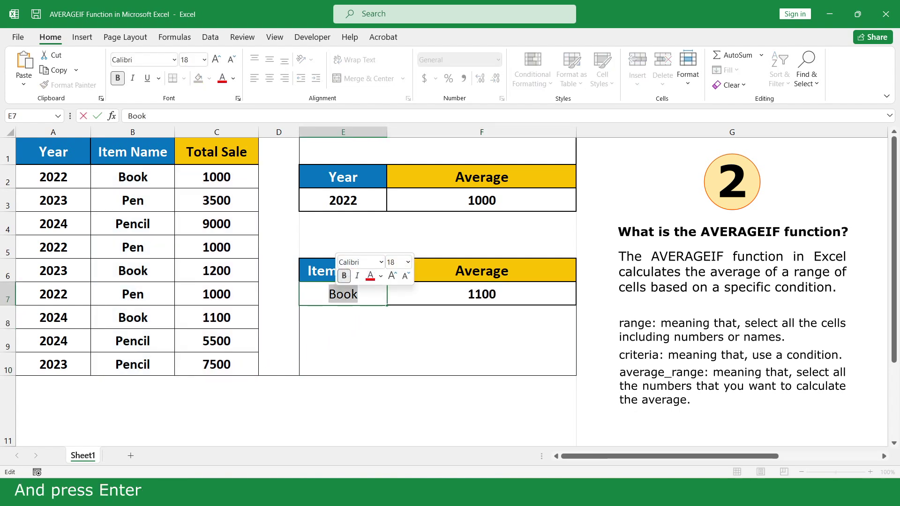
type("Pen")
key("Return")
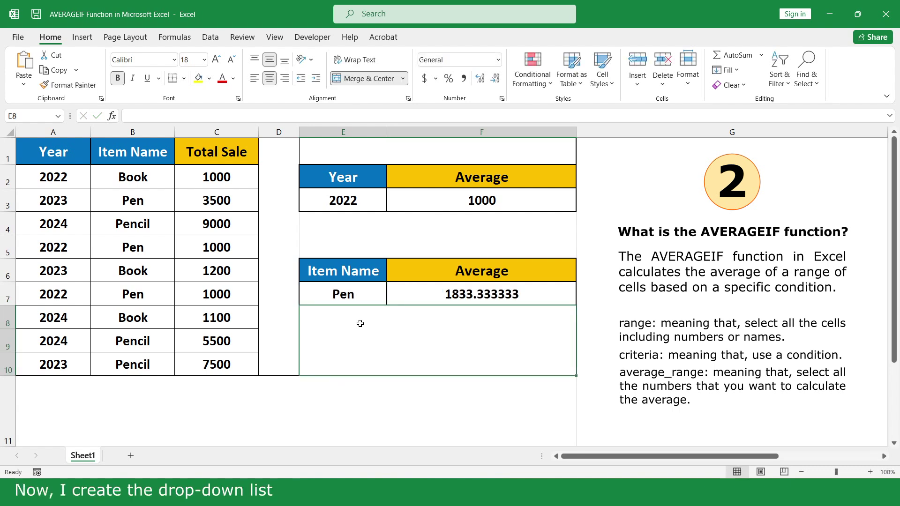
left_click(369, 294)
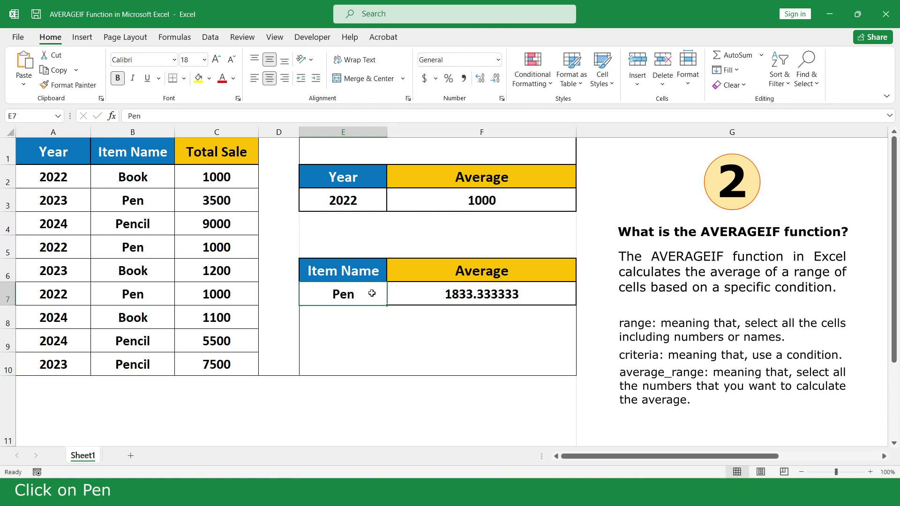
Step: Add a List data validation to E7 with source B2:B4 (Book, Pen, Pencil)
left_click(210, 37)
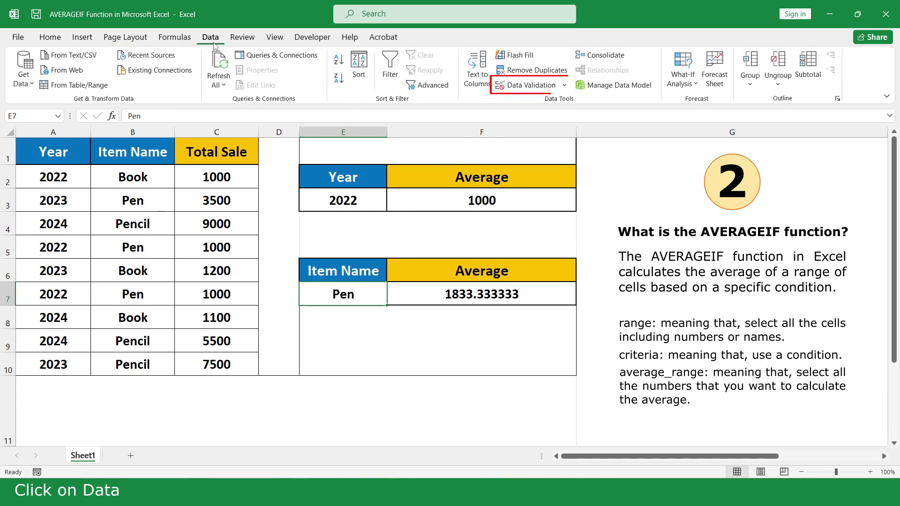
left_click(530, 86)
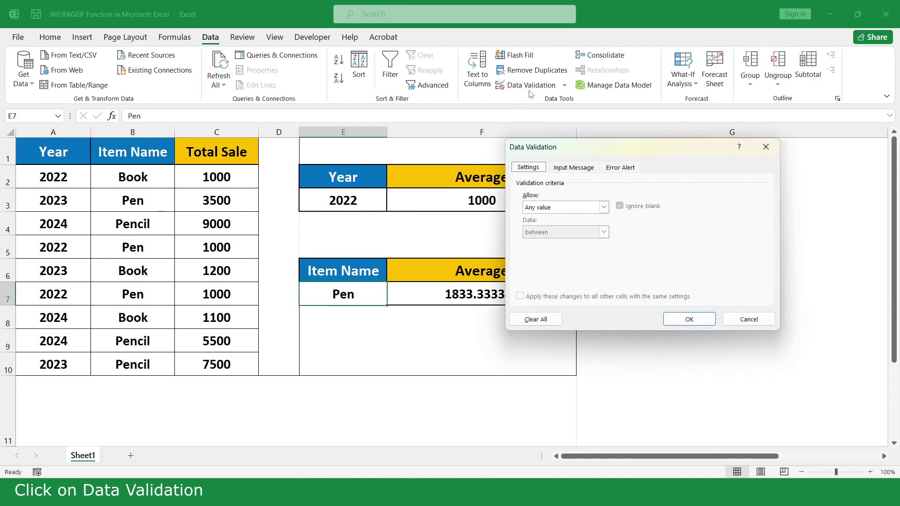
left_click(603, 208)
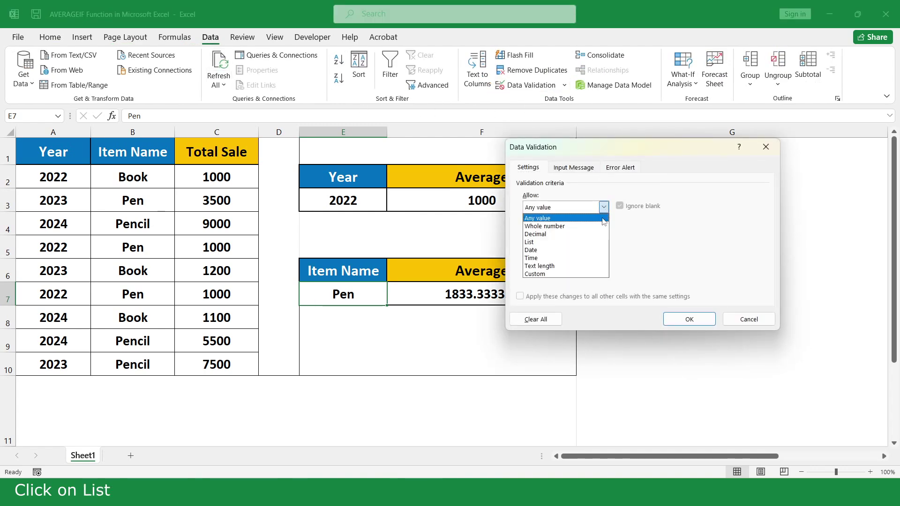
left_click(587, 242)
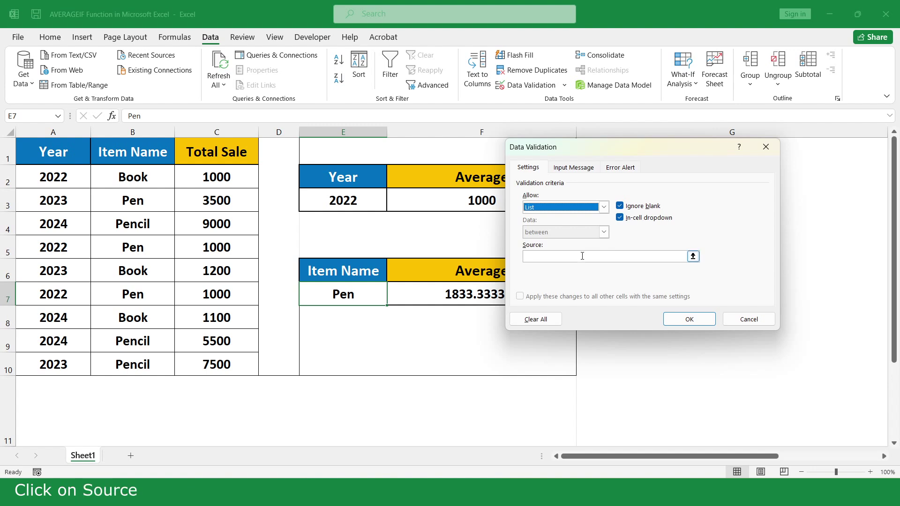
left_click(582, 255)
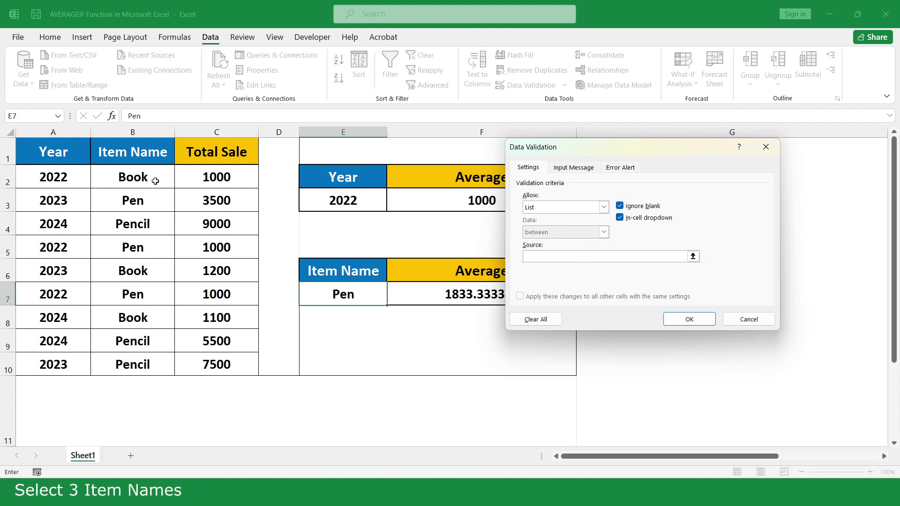
left_click_drag(155, 181, 158, 224)
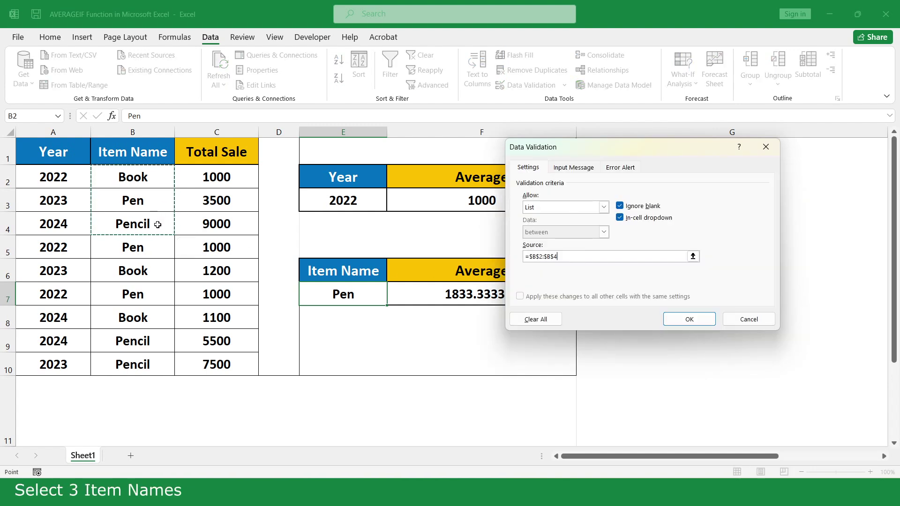
left_click(673, 321)
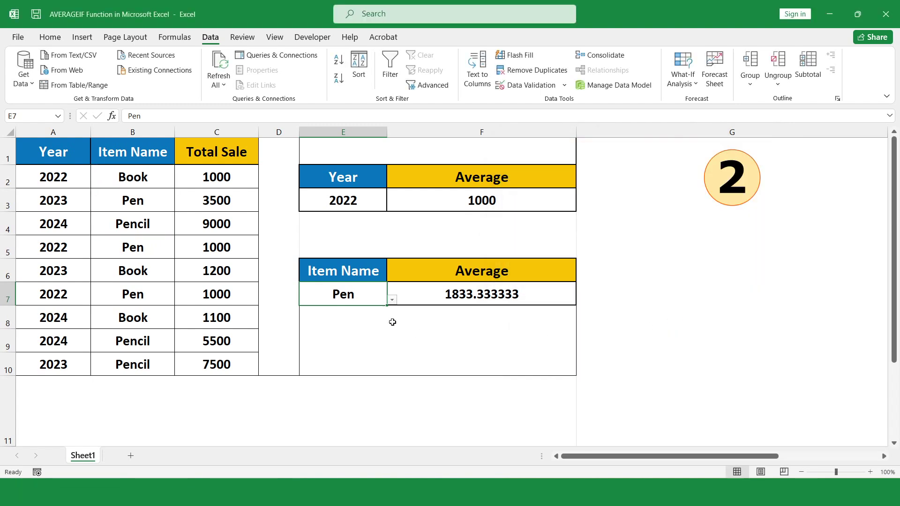
Step: Pick Pencil, then Book, from E7's dropdown list
left_click(392, 300)
left_click(373, 325)
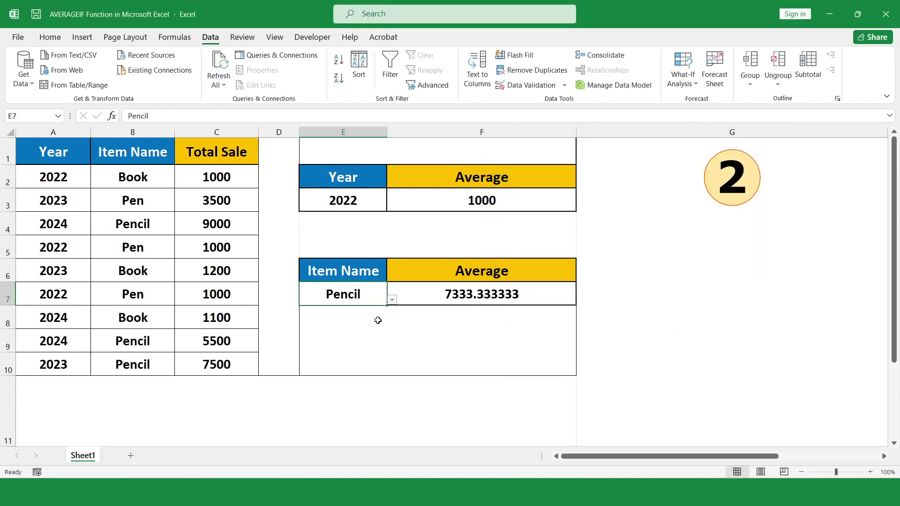
left_click(391, 299)
left_click(375, 310)
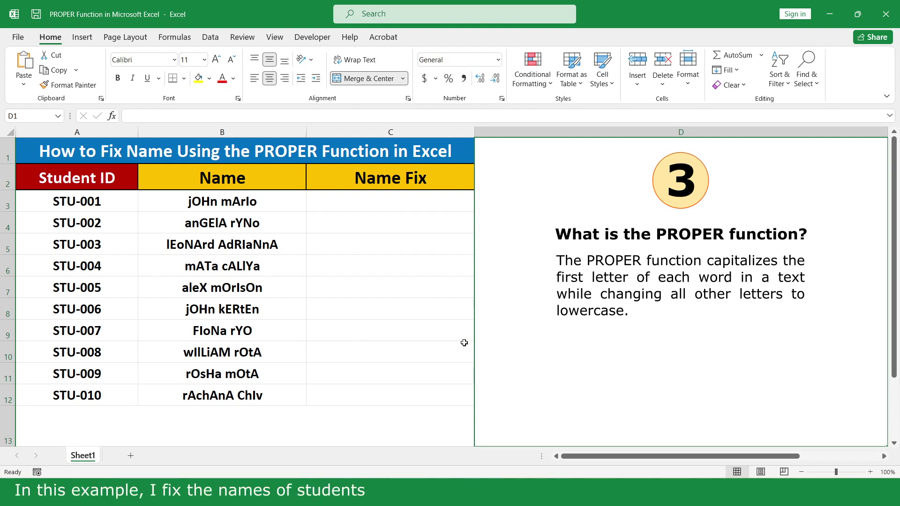
Step: Enter =PROPER(B3) in C3 to capitalise the first student's name
left_click(437, 202)
type("=pro")
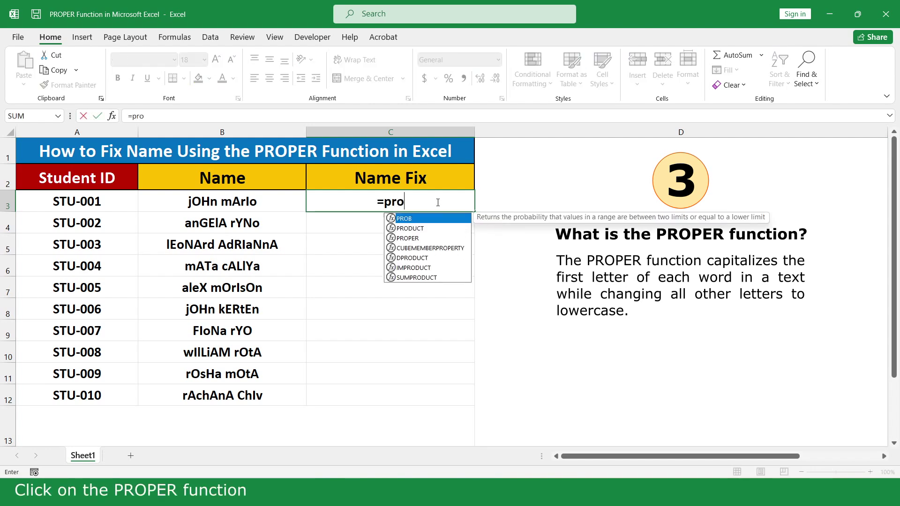
double_click(429, 237)
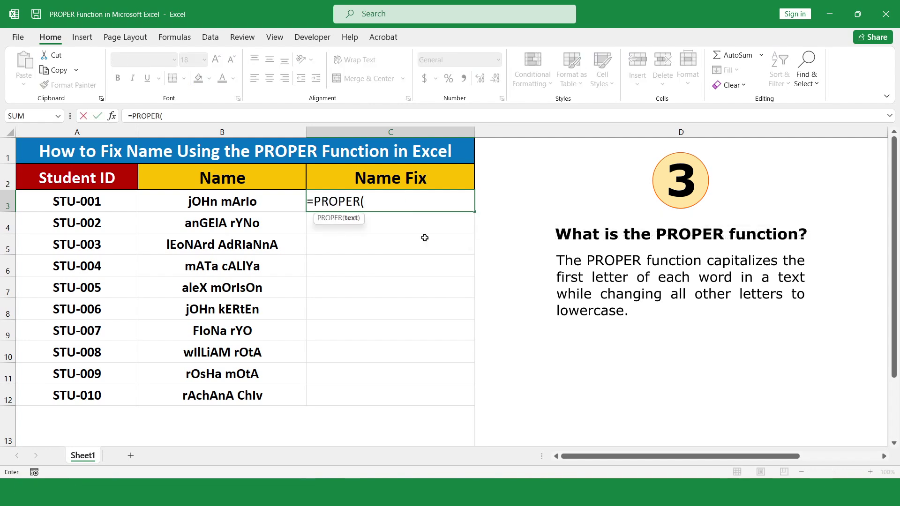
left_click(266, 202)
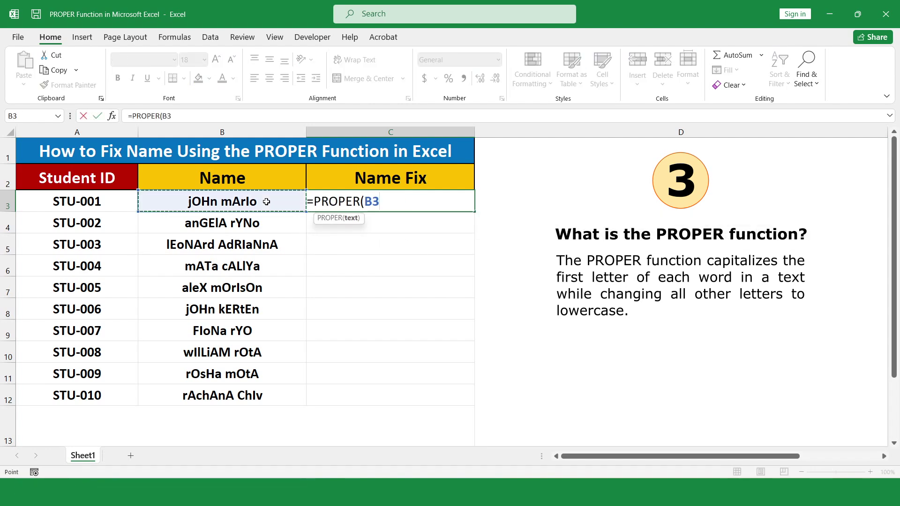
type(")")
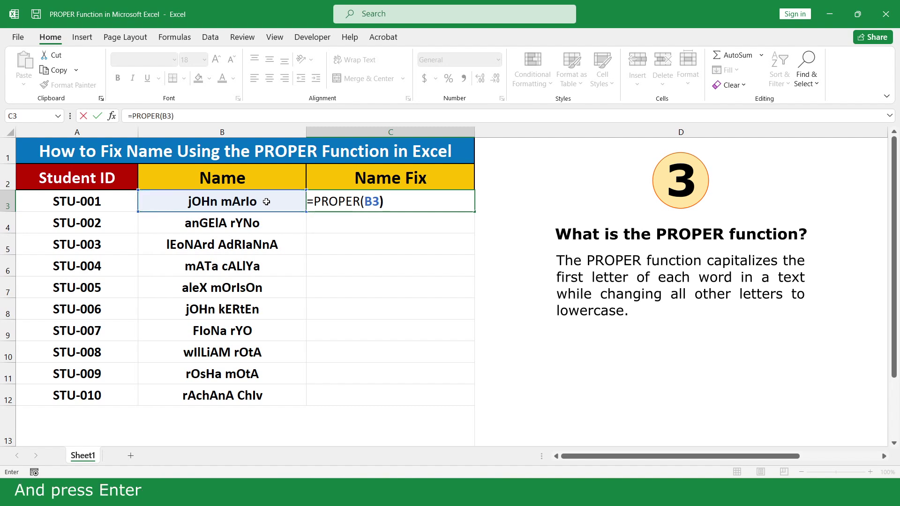
key("Return")
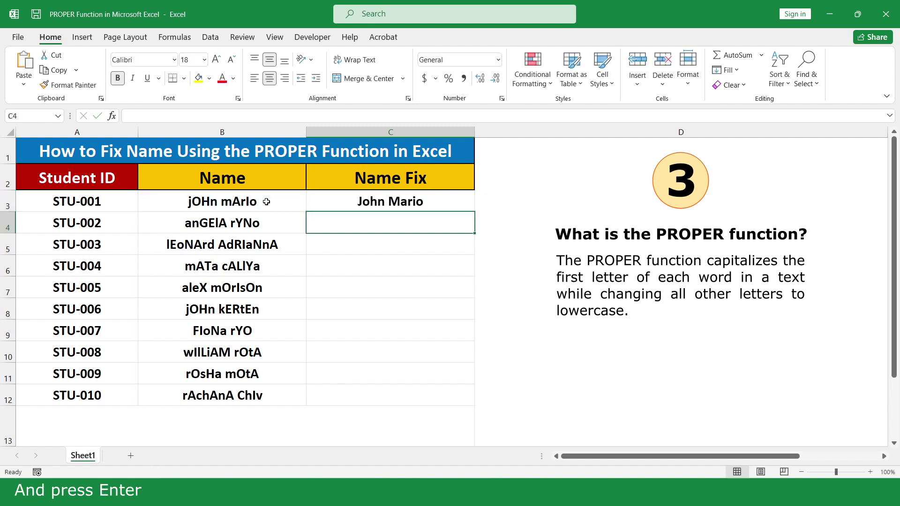
Step: Fill the PROPER formula down from C3 to C12
left_click(451, 202)
left_click_drag(474, 212, 452, 399)
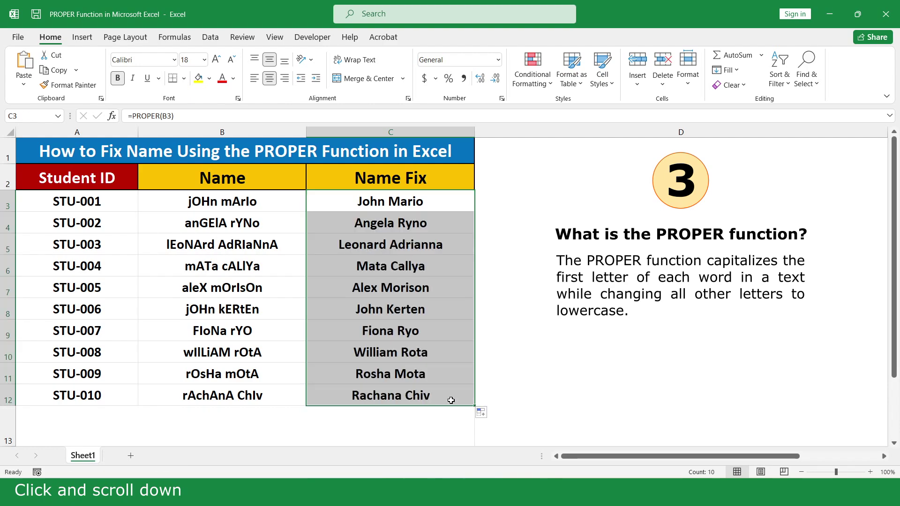
left_click(487, 426)
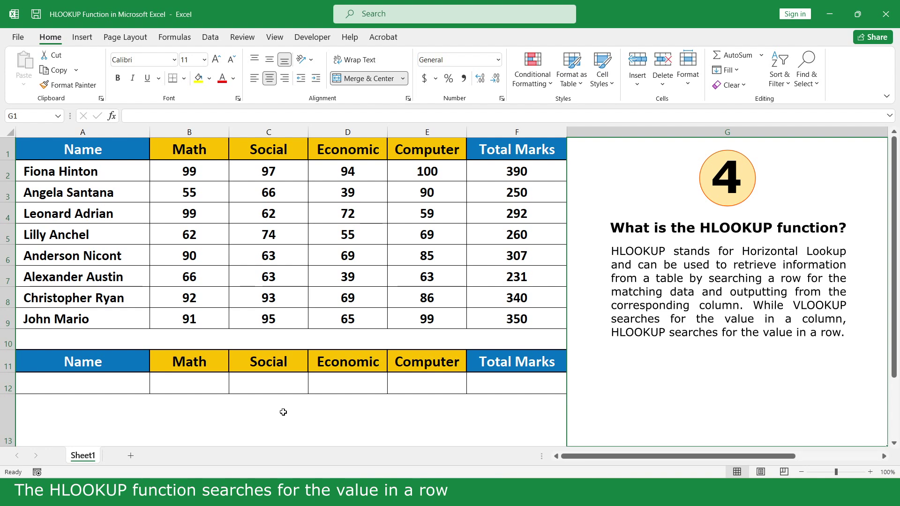
Step: Enter =HLOOKUP(A11,A1:F9,9,FALSE) in A12 with an exact match
left_click(126, 383)
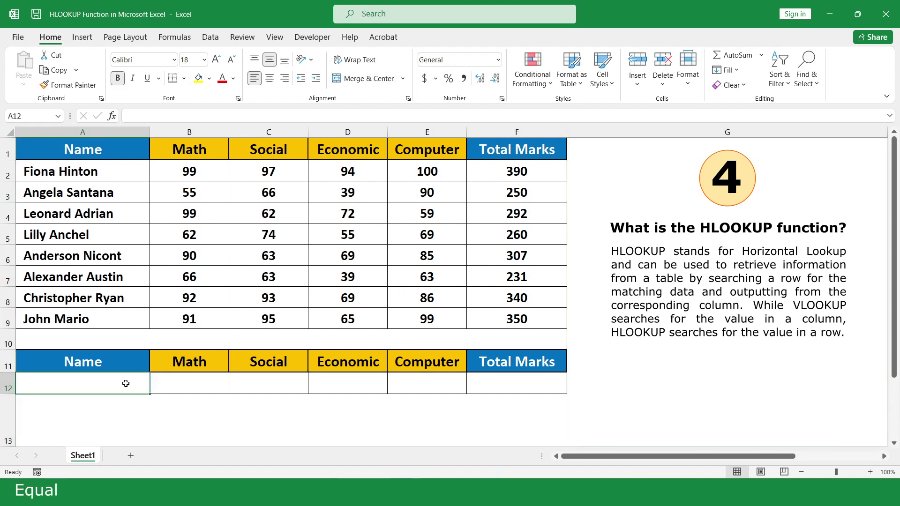
type("=hl")
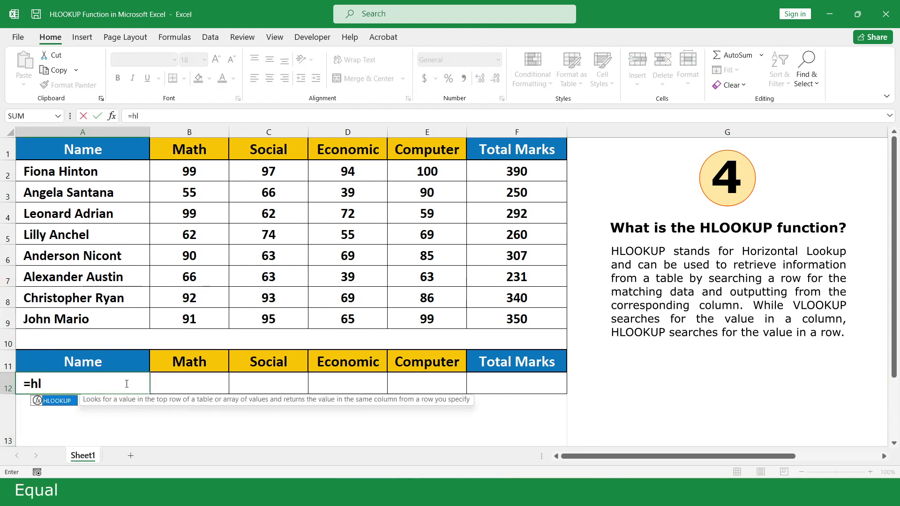
double_click(73, 401)
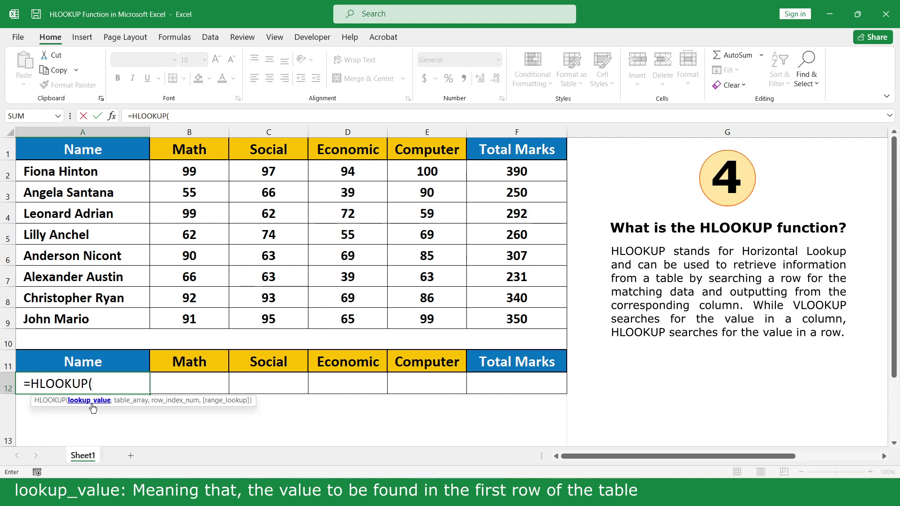
left_click(105, 364)
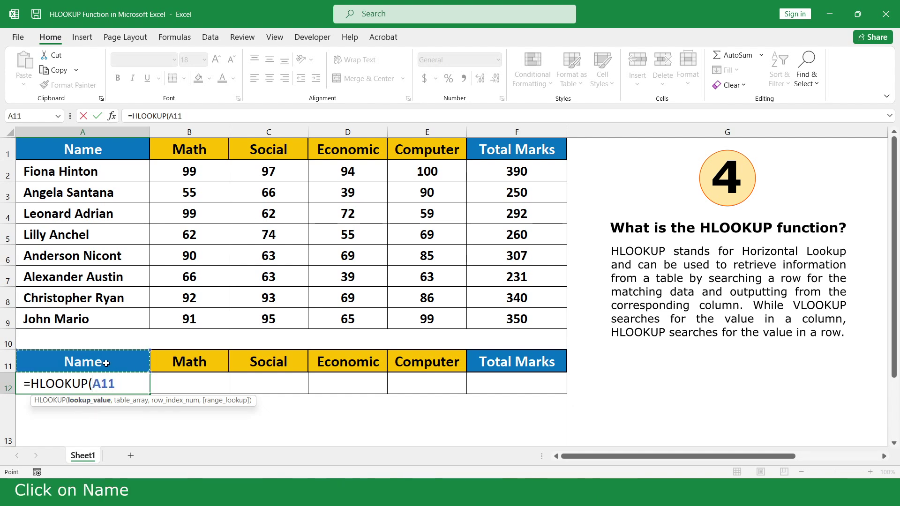
type(",")
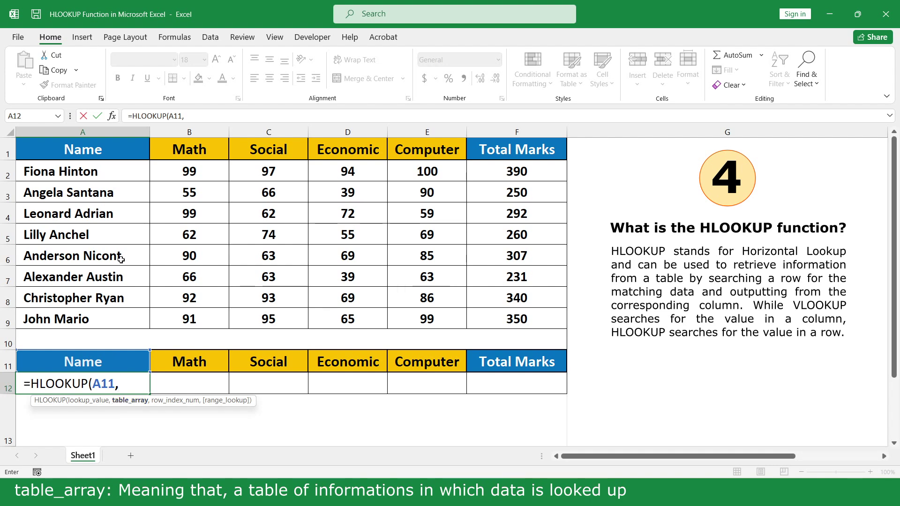
left_click_drag(109, 150, 550, 320)
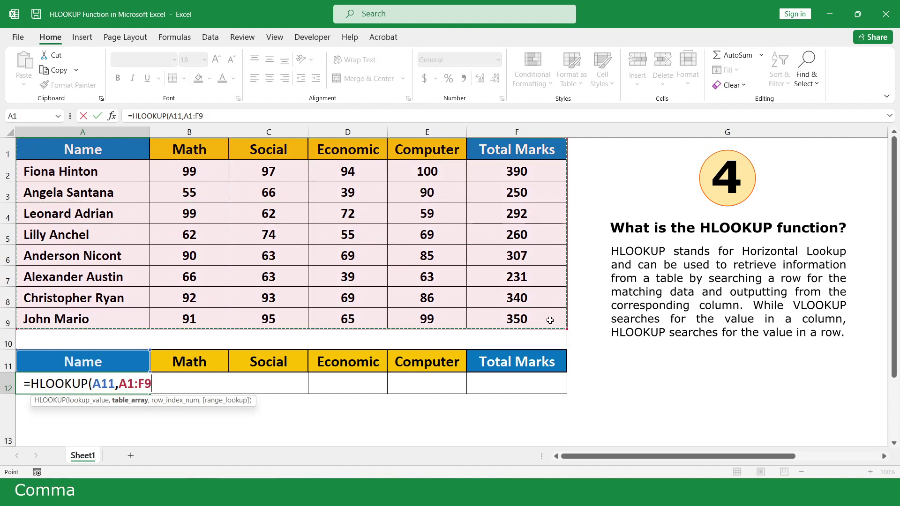
type(",")
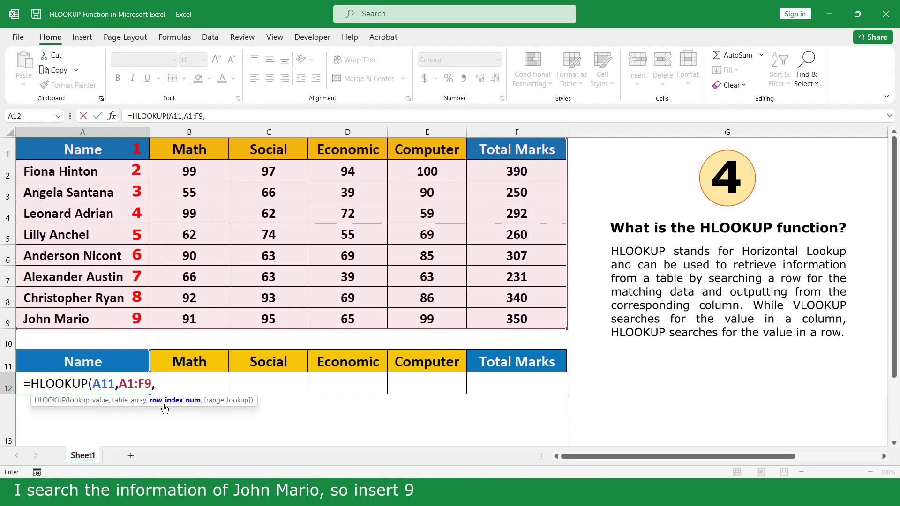
type("9,")
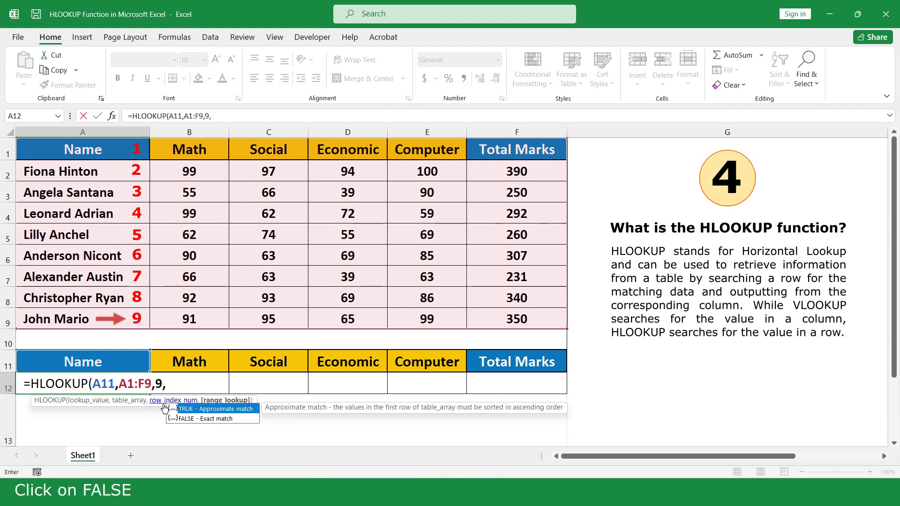
double_click(237, 418)
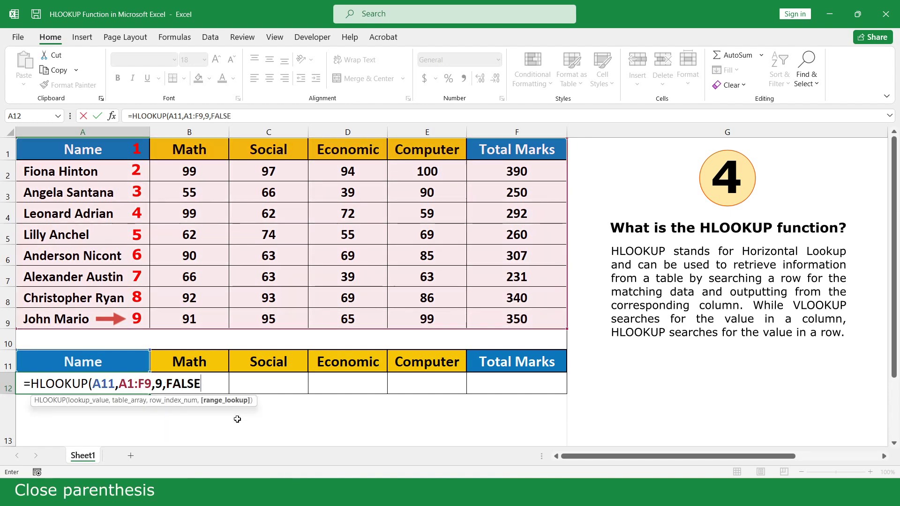
type(")")
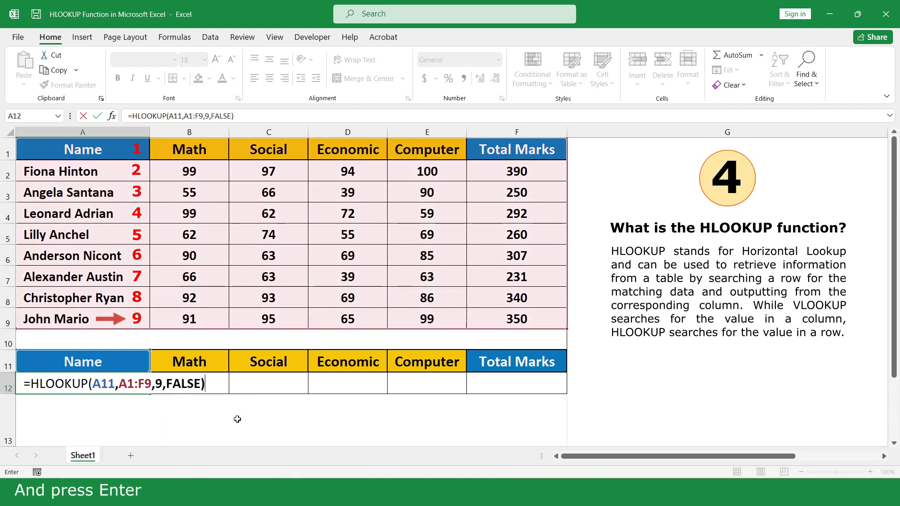
key("Return")
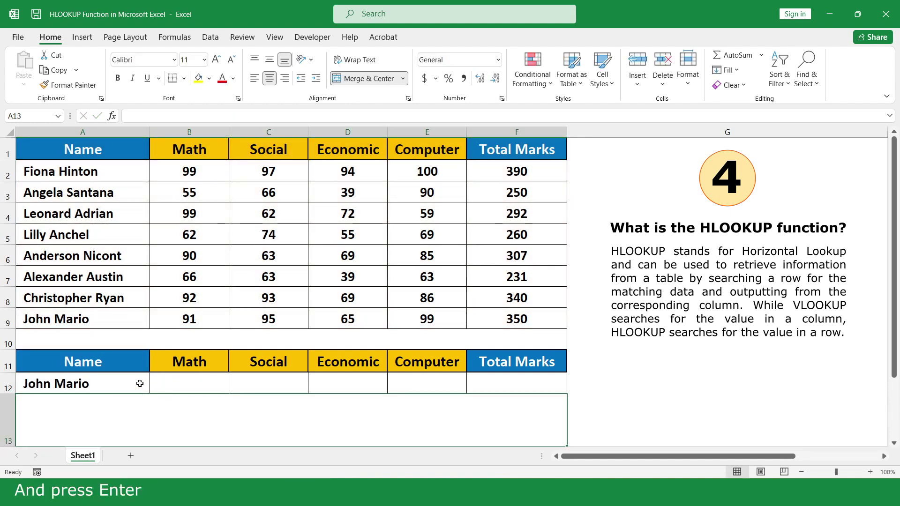
Step: Copy the lookup formula across to F12 and centre the results row
left_click(139, 383)
left_click_drag(150, 394, 549, 387)
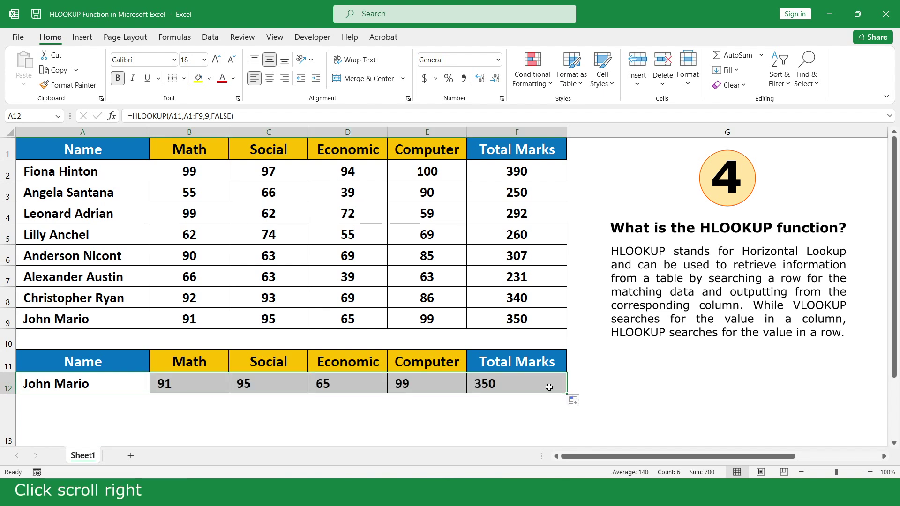
left_click(270, 82)
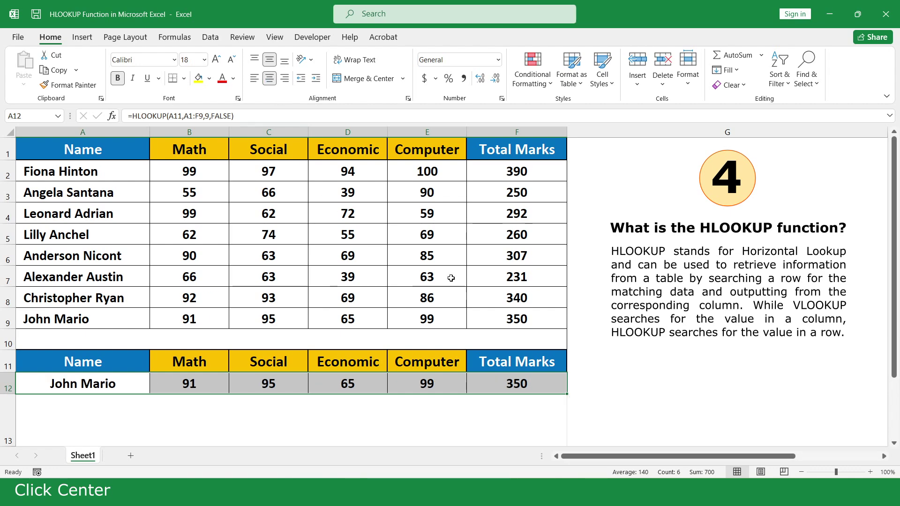
left_click(582, 422)
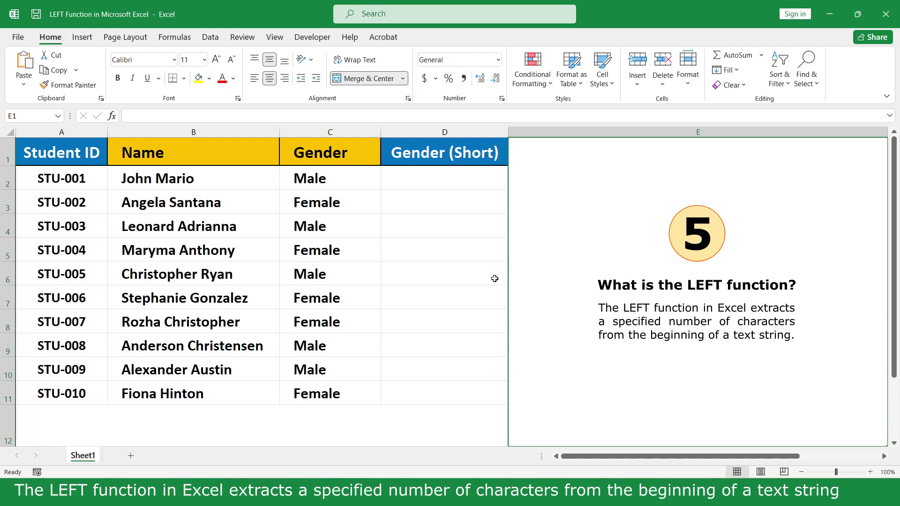
Step: Enter =LEFT(C2,1) in D2 to take the first student's gender initial
left_click(477, 178)
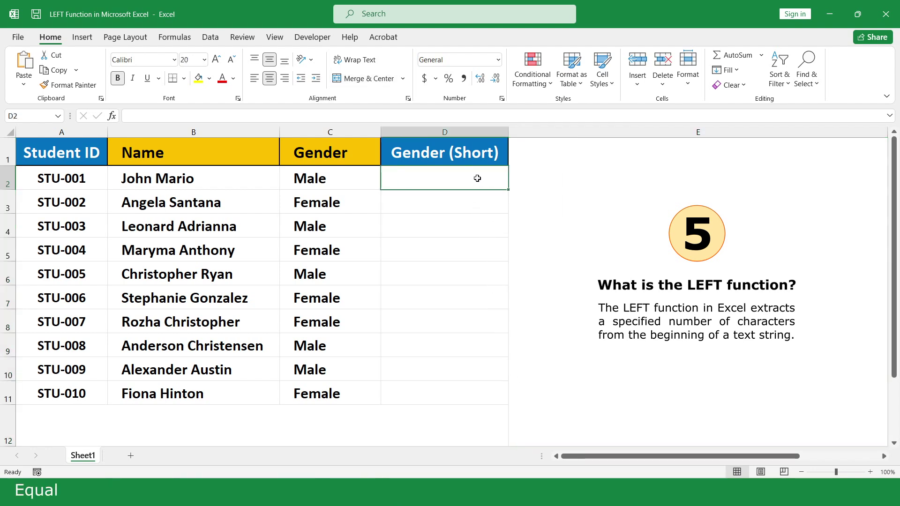
type("=le")
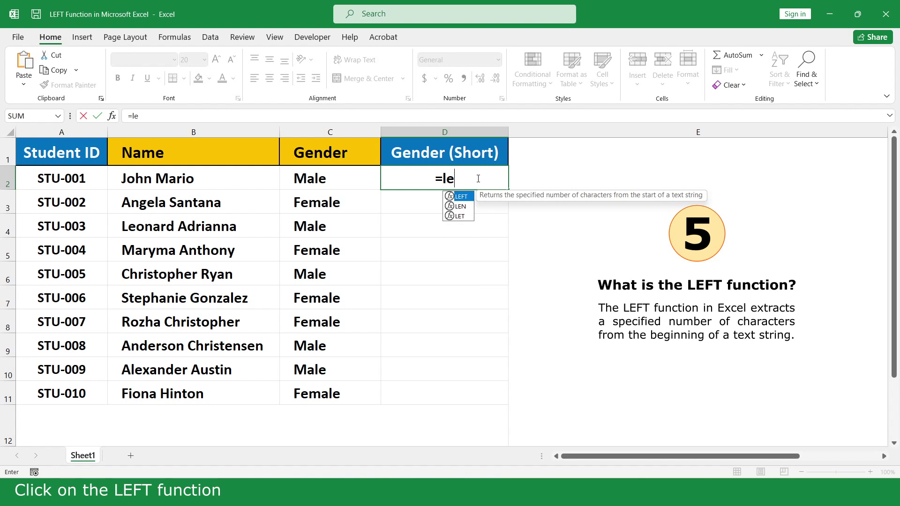
double_click(470, 197)
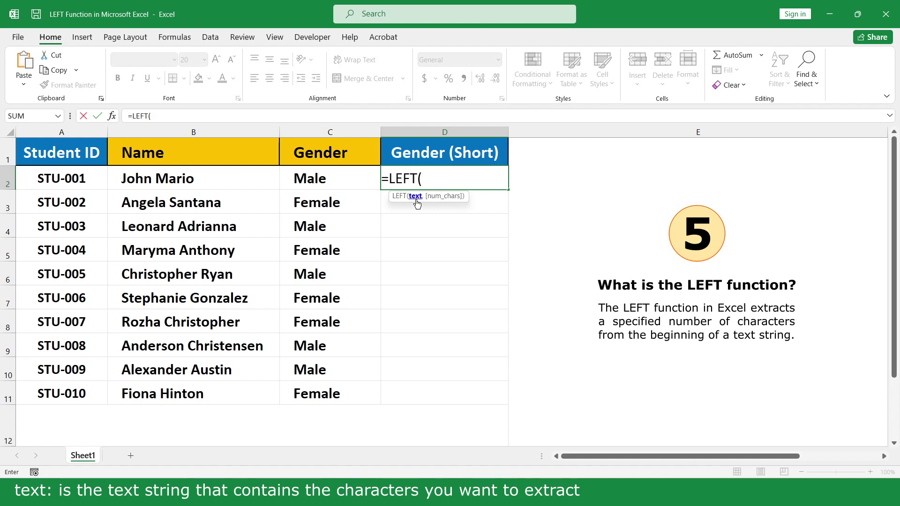
left_click(333, 179)
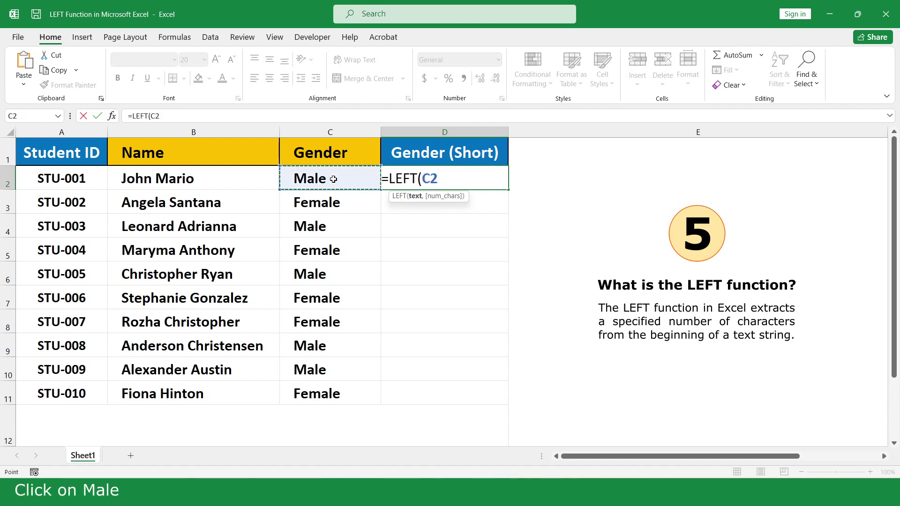
type(",")
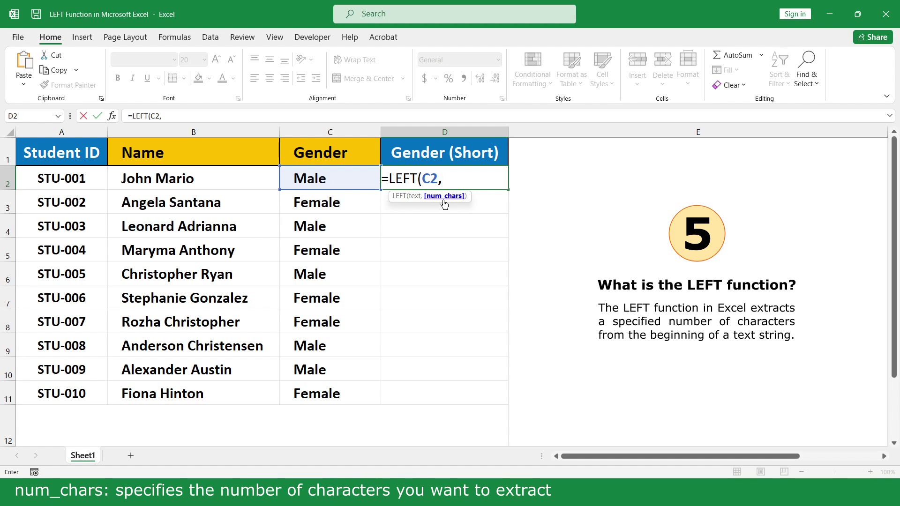
type("1")
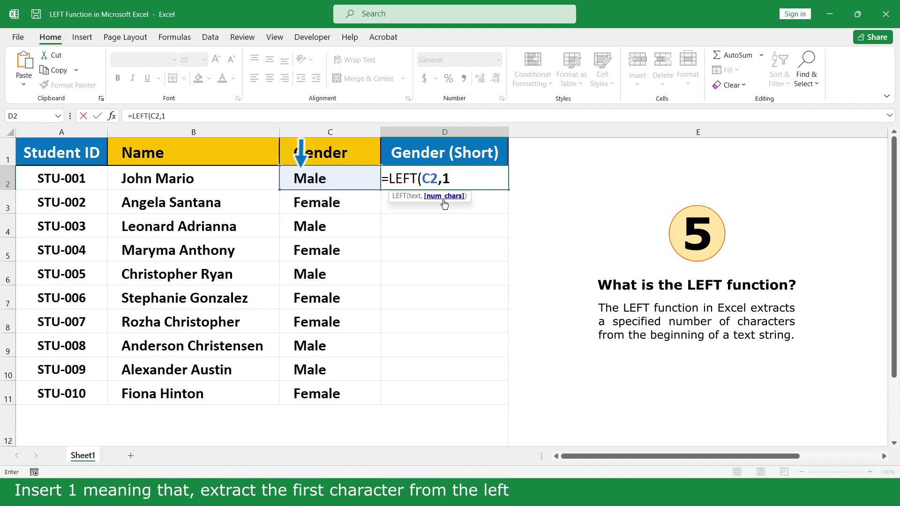
type(")")
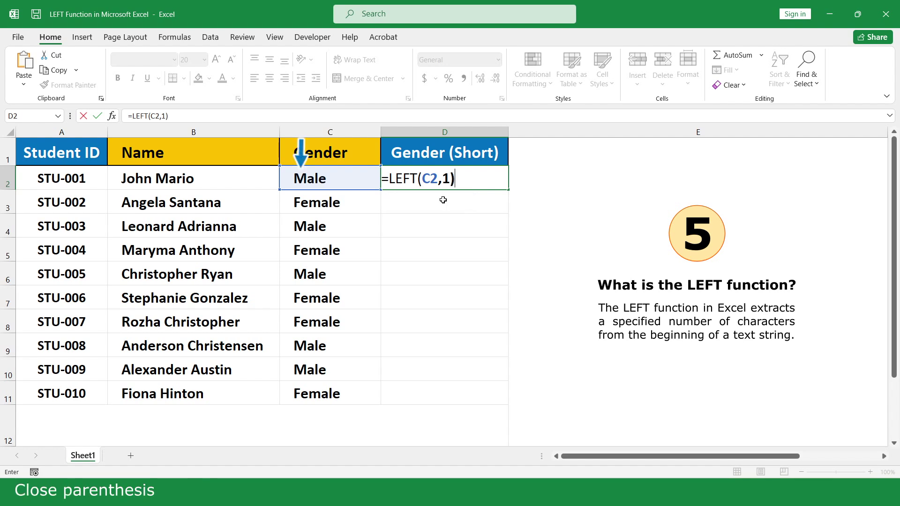
key("Return")
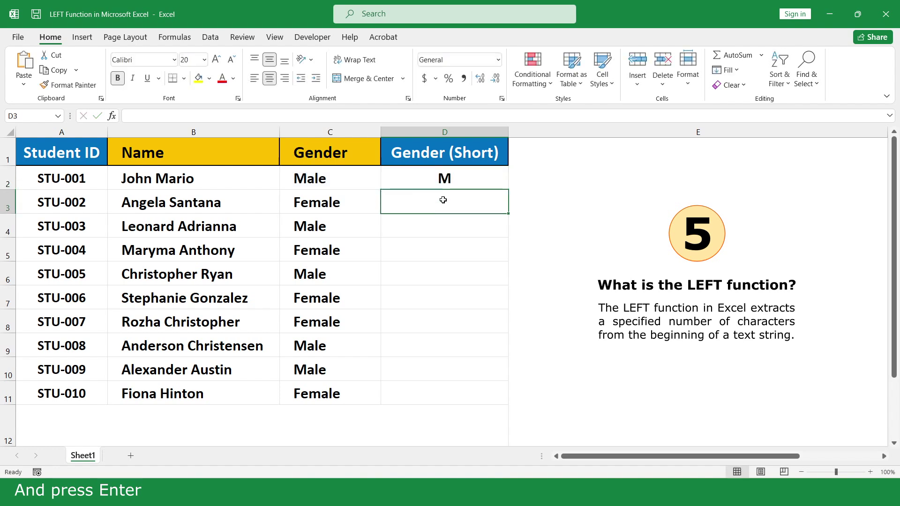
Step: Fill the LEFT formula down from D2 to D11
left_click(498, 179)
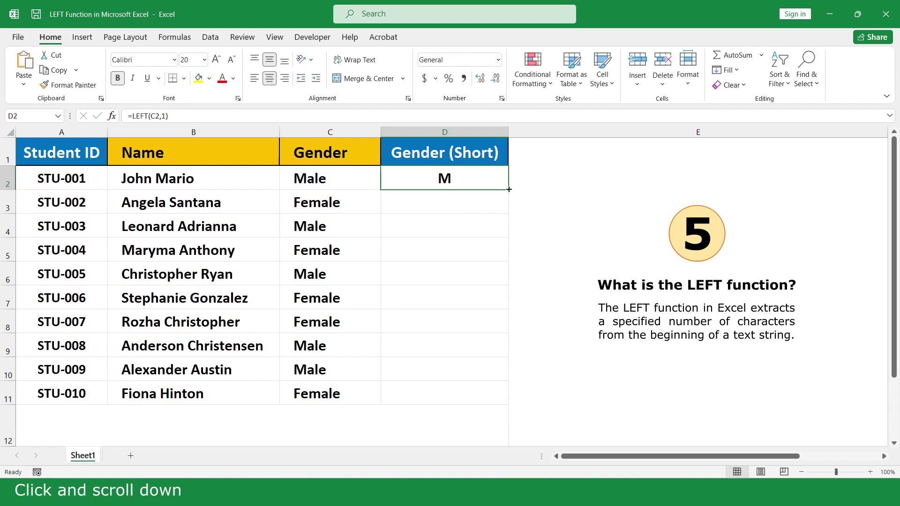
left_click_drag(507, 190, 489, 397)
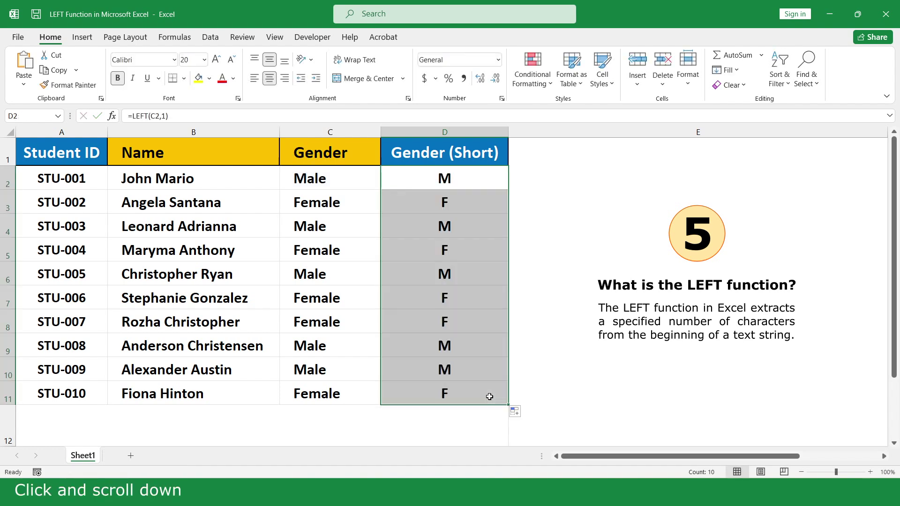
left_click(519, 424)
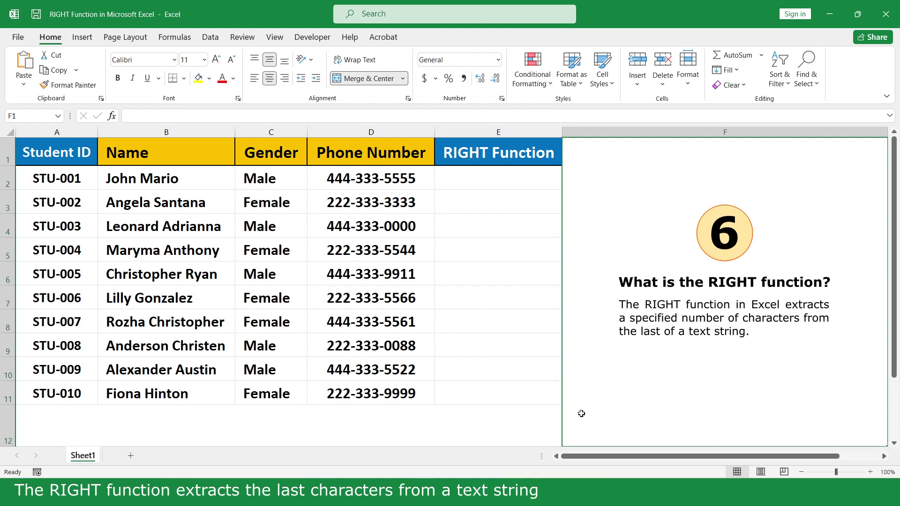
Step: Enter =RIGHT(D2,4) in E2 to extract the phone number's last four digits
left_click(536, 176)
type("=ri")
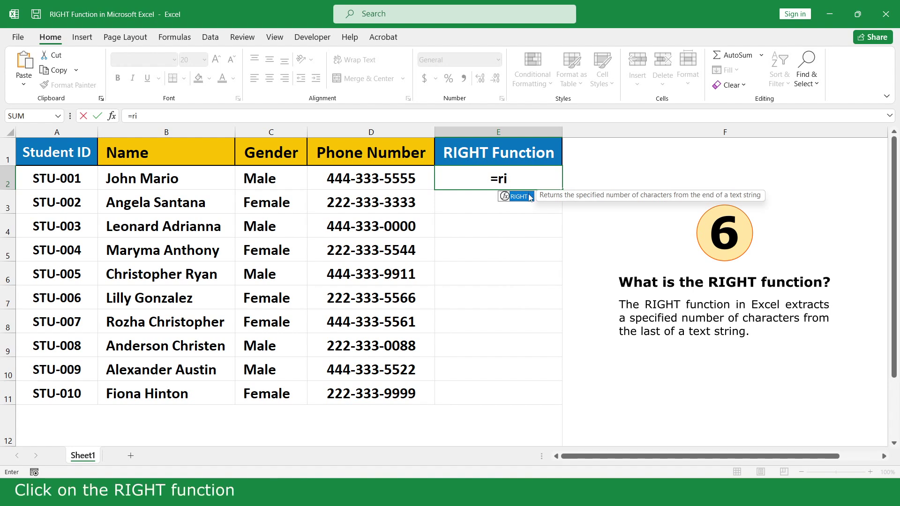
double_click(528, 195)
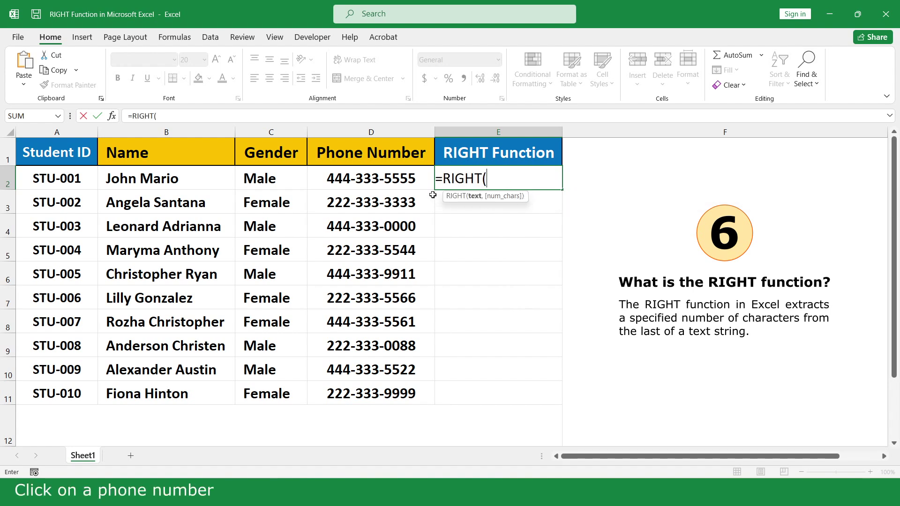
left_click(422, 178)
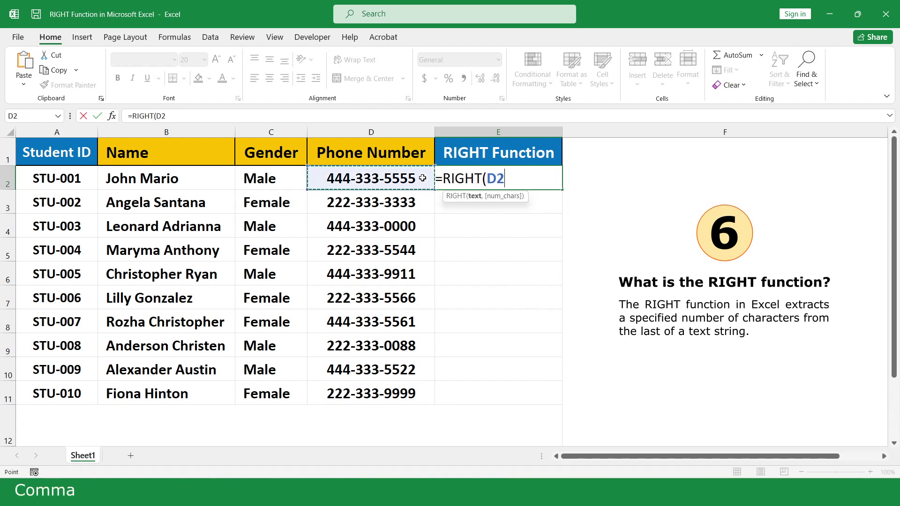
type(",4")
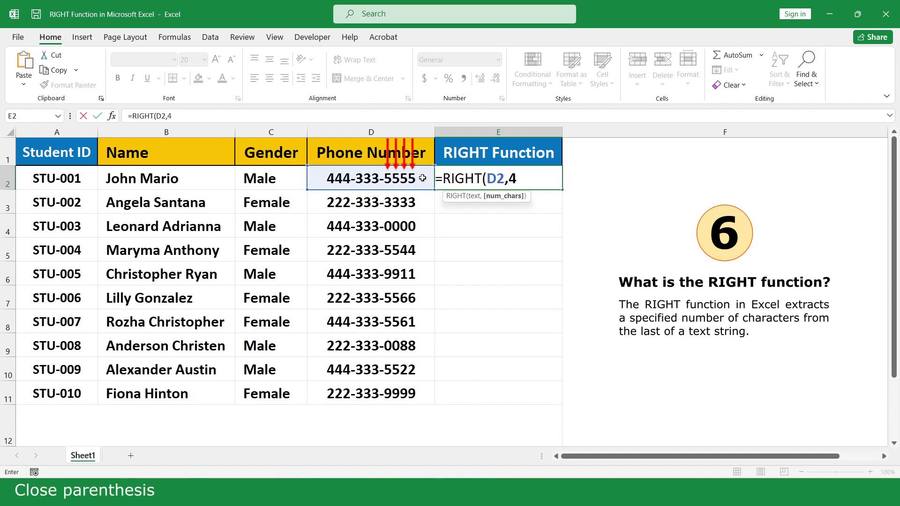
type(")")
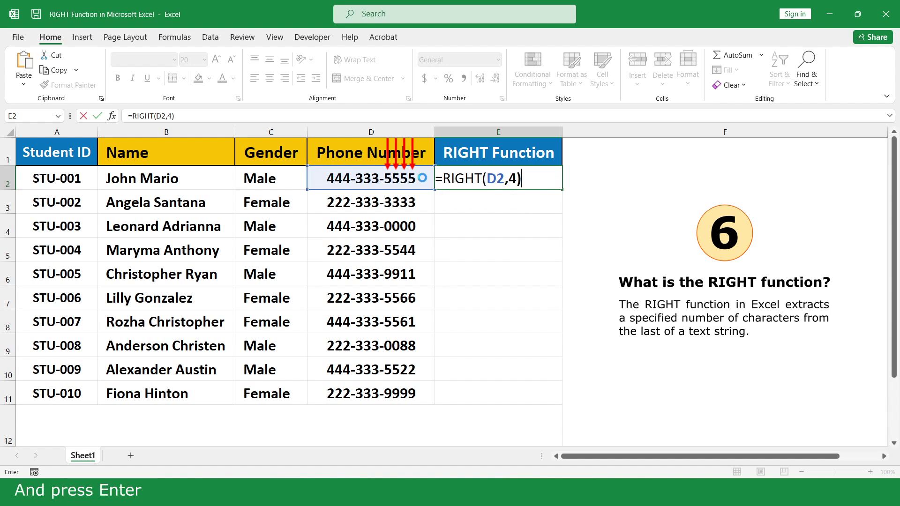
key("Return")
Step: Fill the RIGHT formula down from E2 to E11
left_click(551, 185)
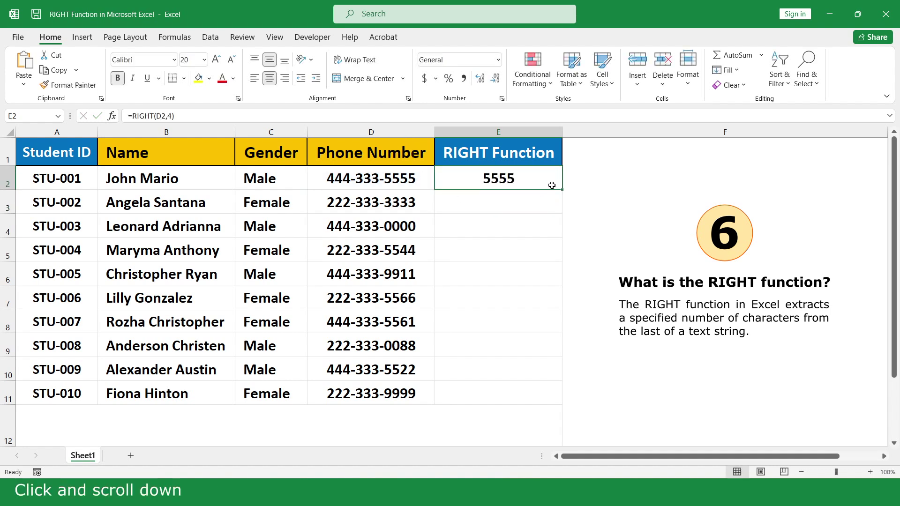
left_click_drag(561, 189, 548, 394)
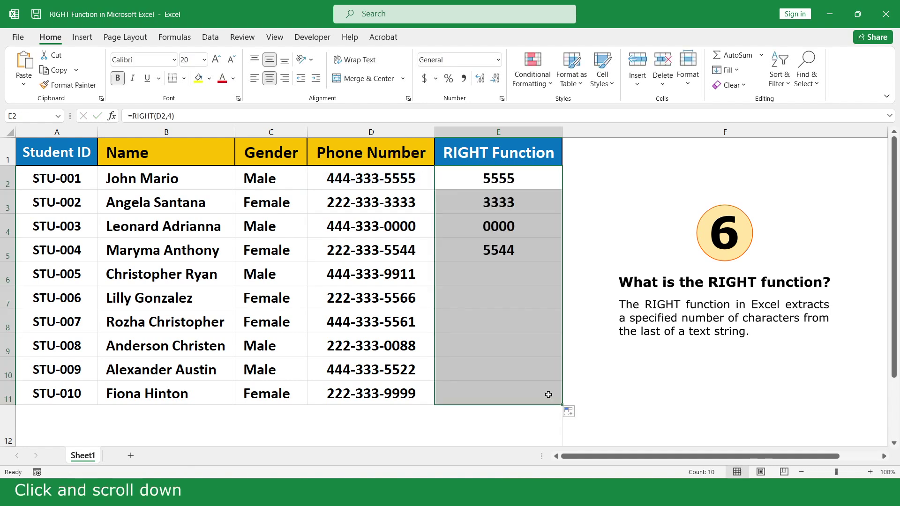
left_click(570, 427)
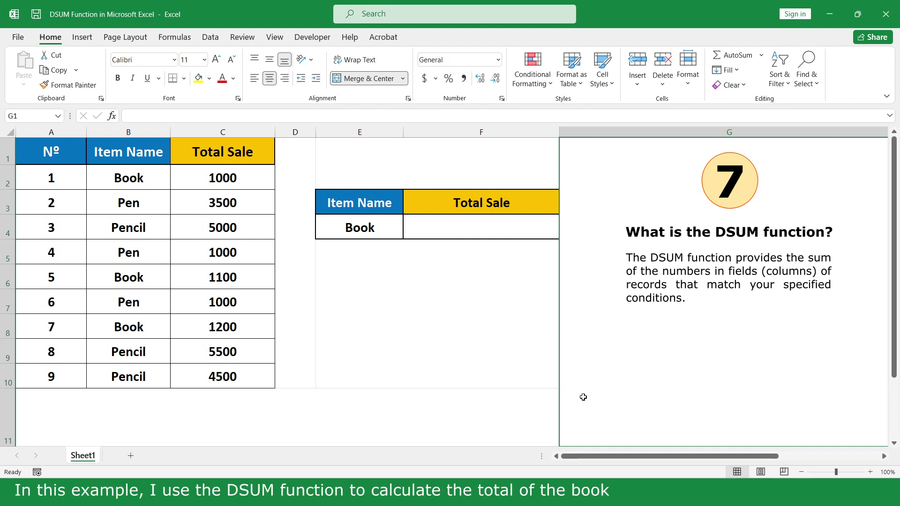
Step: Enter =DSUM(A1:C10,C1,E3:E4) in F4, returning Book's total of 3300
left_click(530, 228)
type("=")
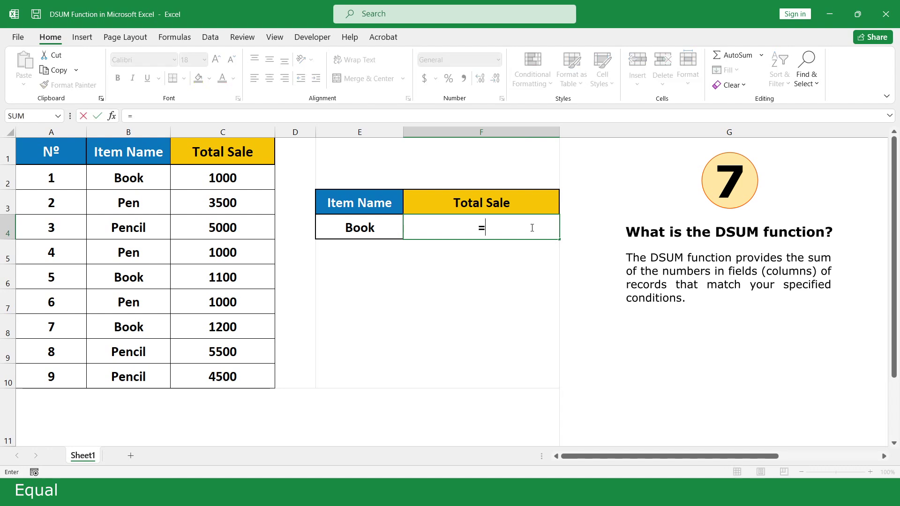
type("ds")
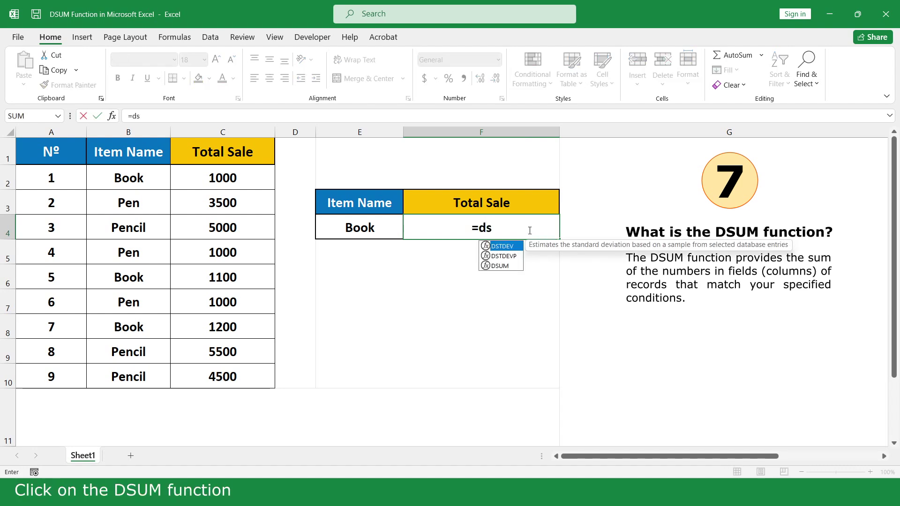
double_click(512, 265)
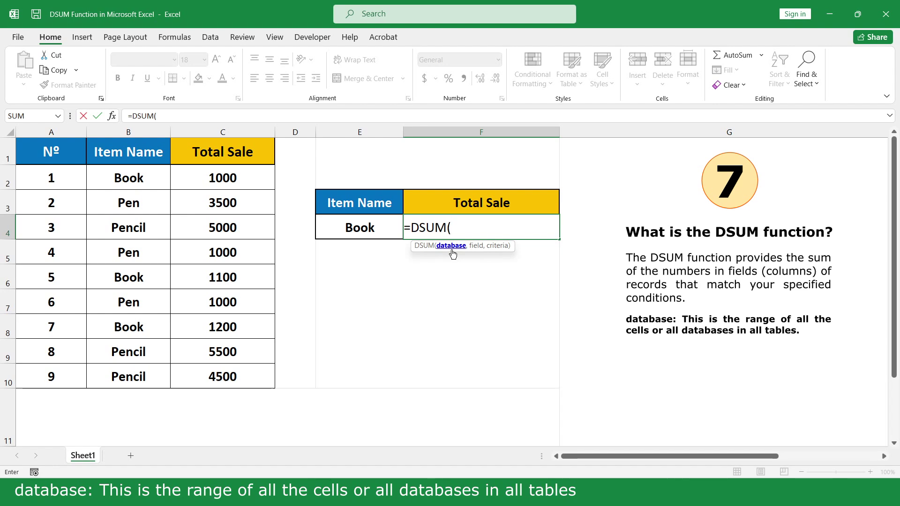
left_click_drag(66, 155, 252, 377)
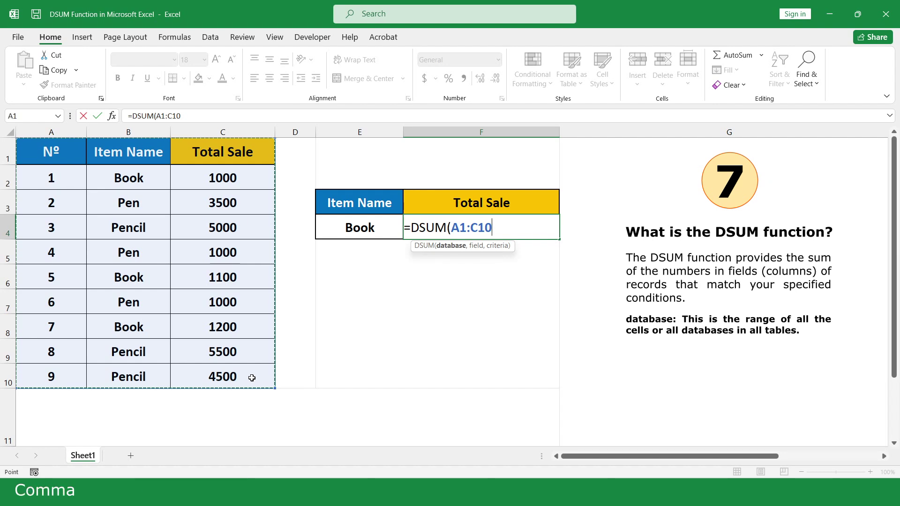
type(",")
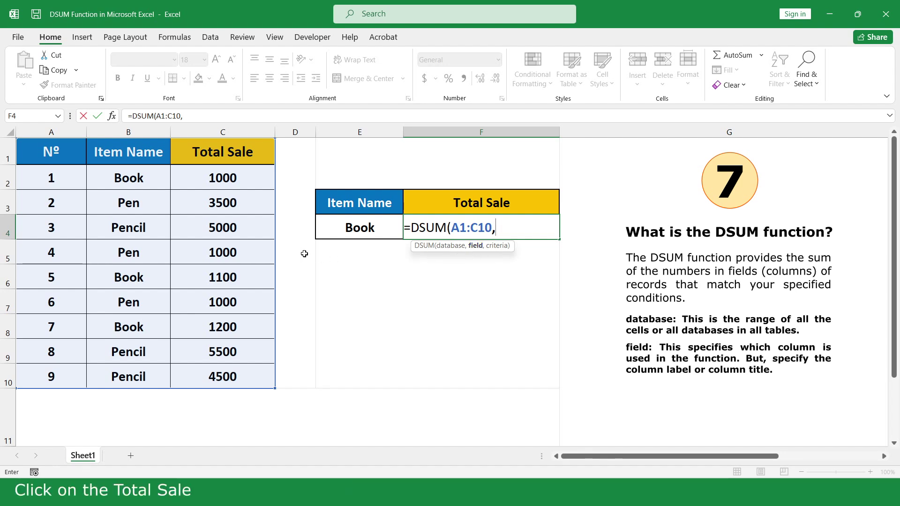
left_click(260, 152)
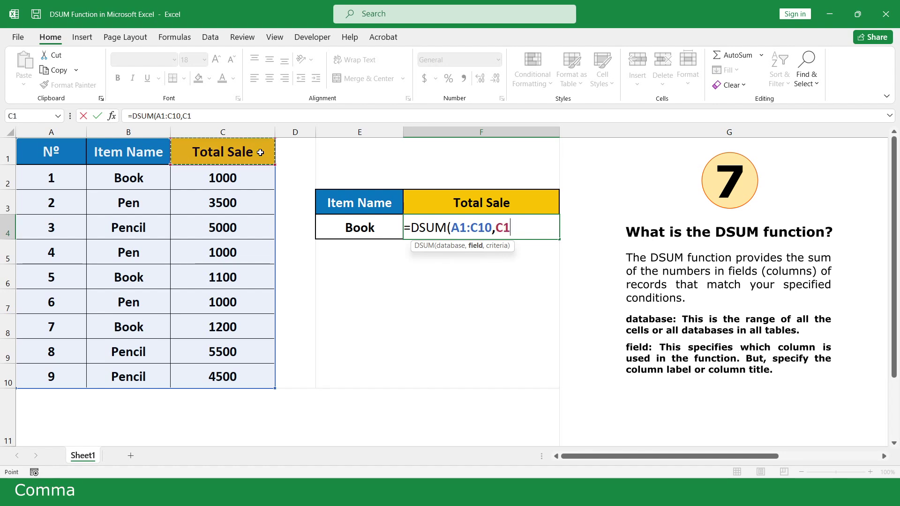
type(",")
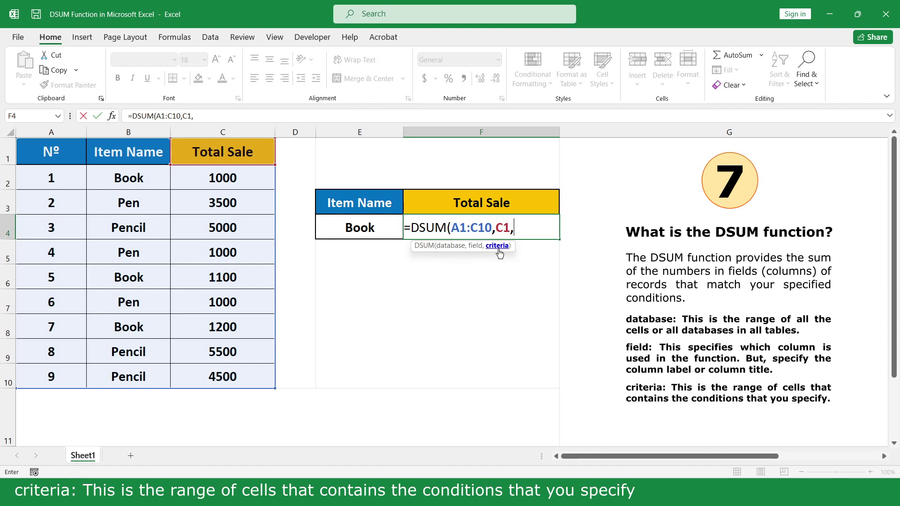
left_click_drag(389, 205, 389, 228)
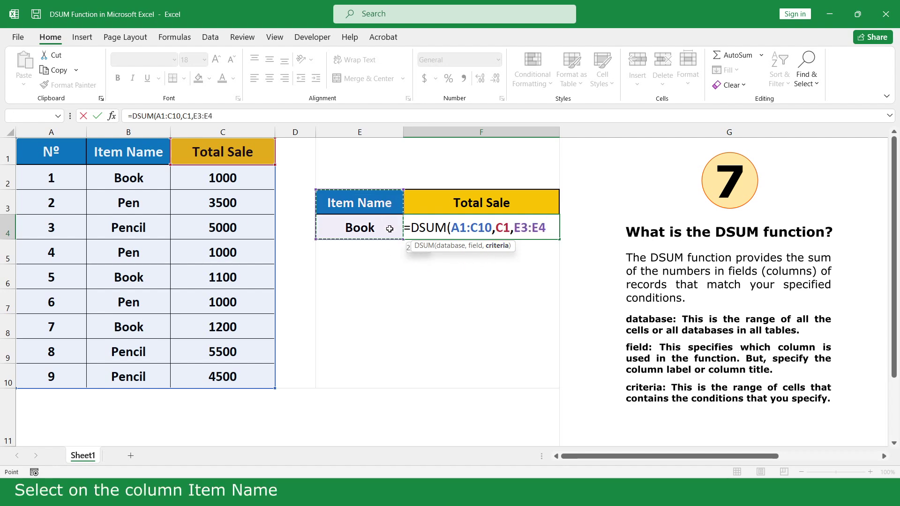
type(")")
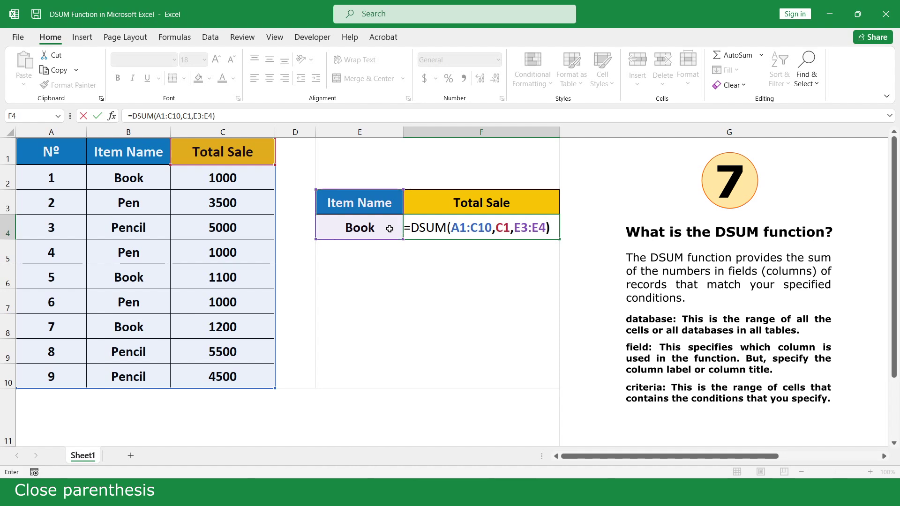
key("Return")
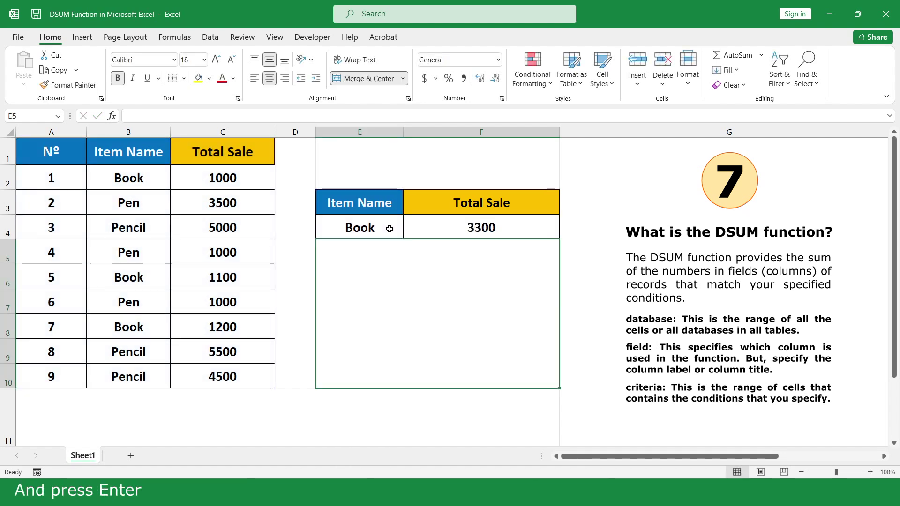
Step: Test the criterion by changing E4 to Pen (20500) and back to Book
double_click(390, 229)
left_click_drag(390, 229, 345, 228)
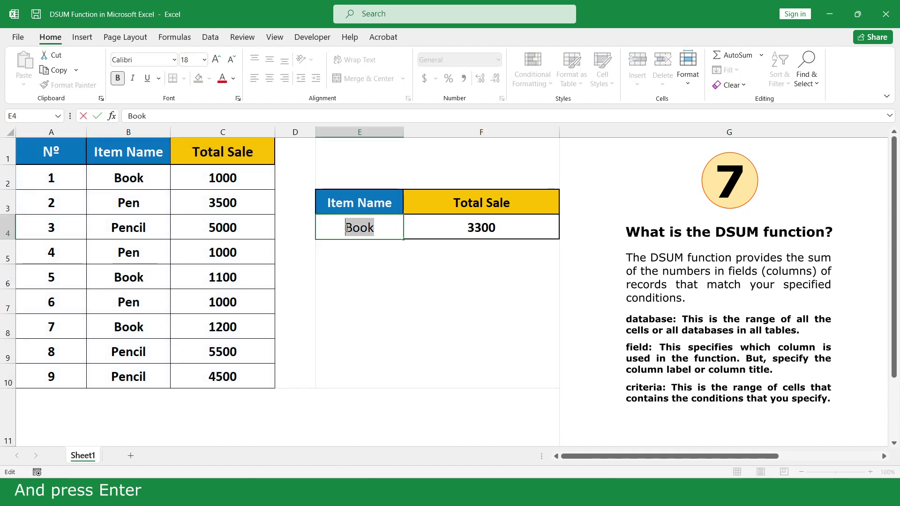
type("Pen")
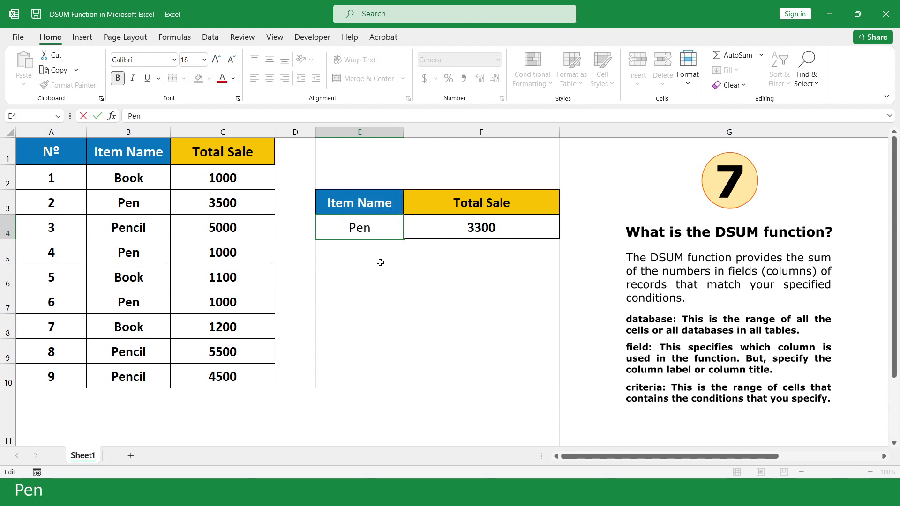
key("Return")
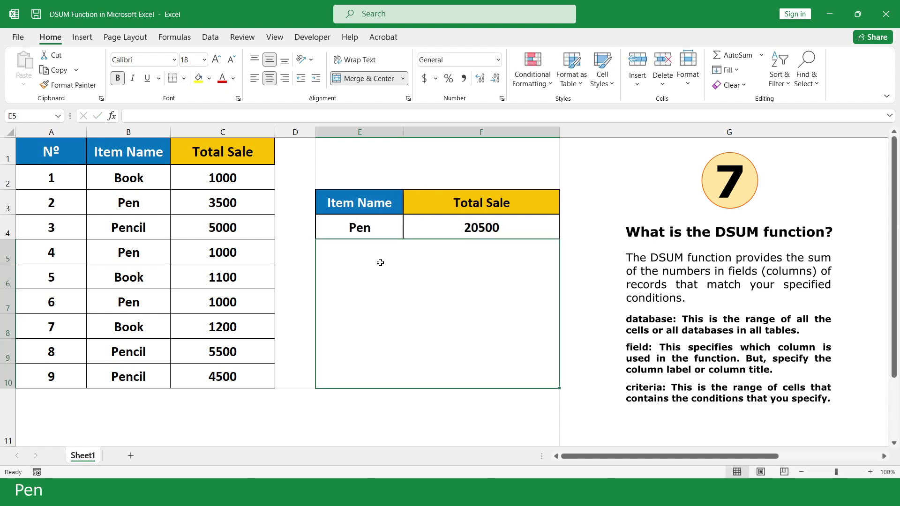
double_click(382, 229)
double_click(330, 228)
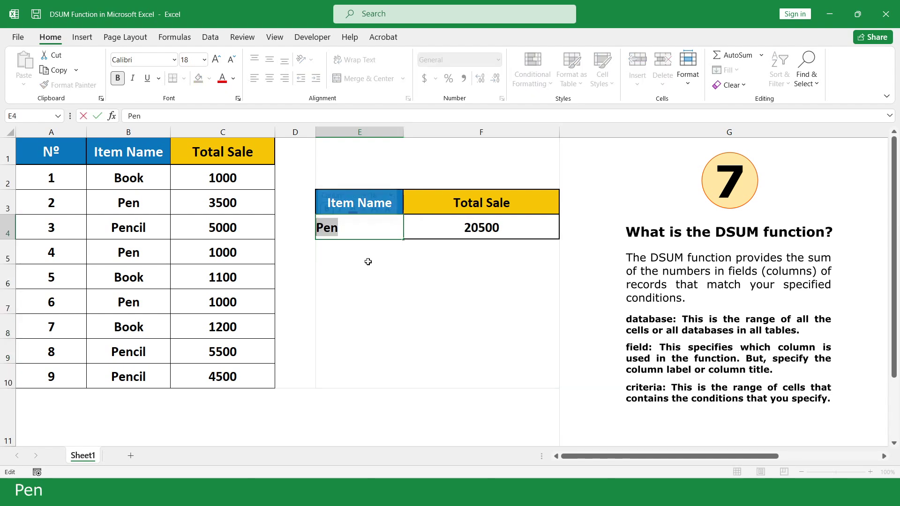
type("Book")
key("Return")
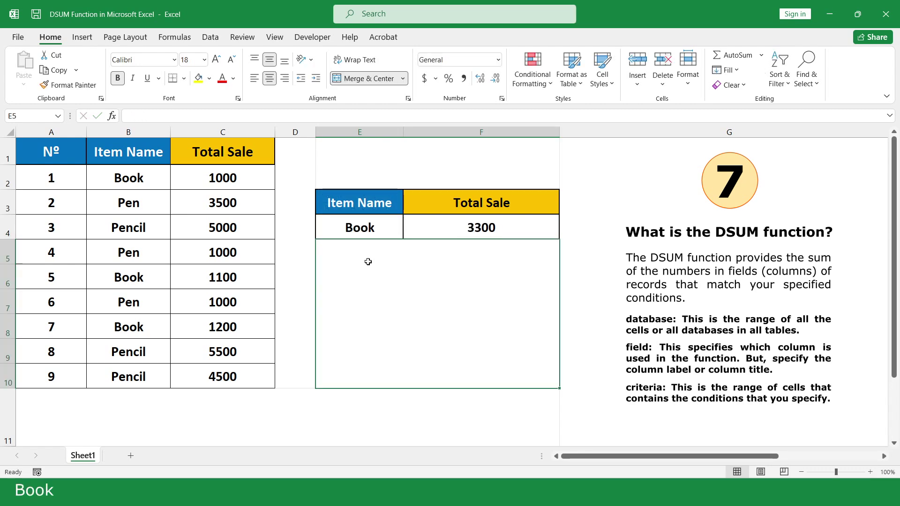
left_click(572, 399)
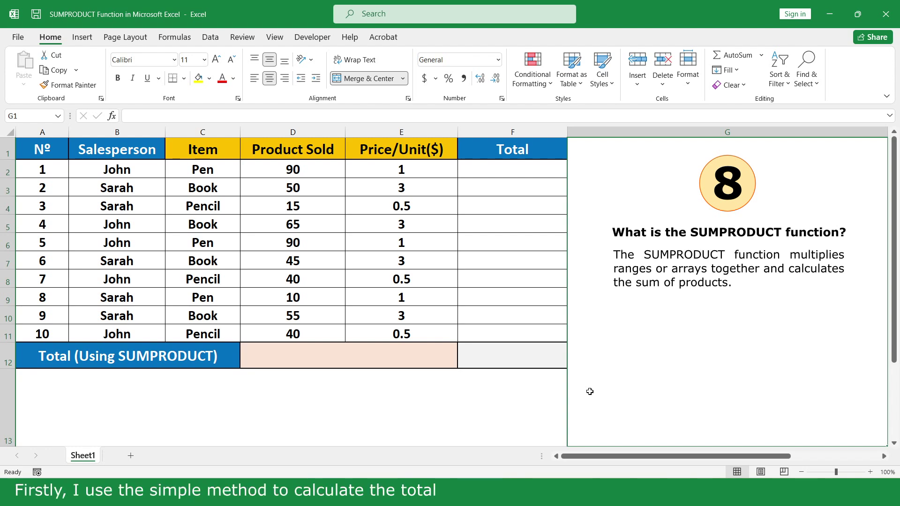
Step: Enter =D2*E2 in F2 and fill it down to F11 for each row's total
left_click(537, 170)
type("=")
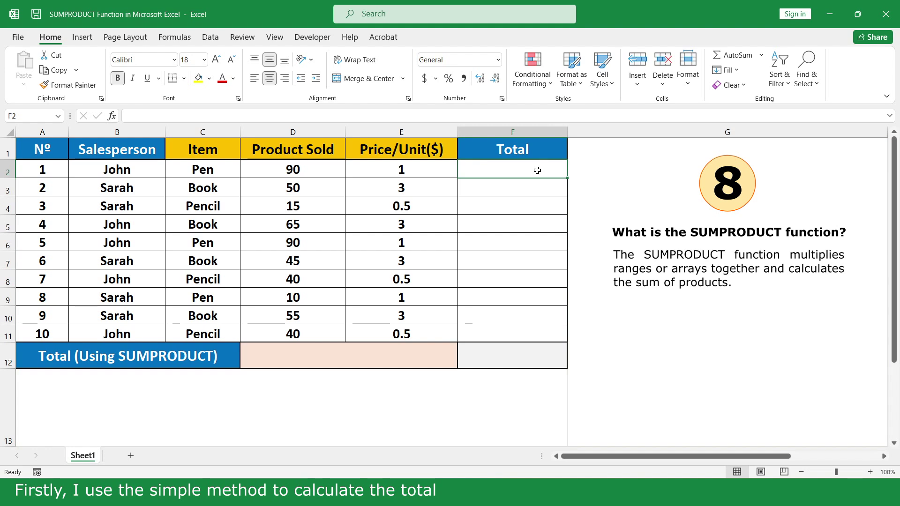
left_click(315, 171)
type("*")
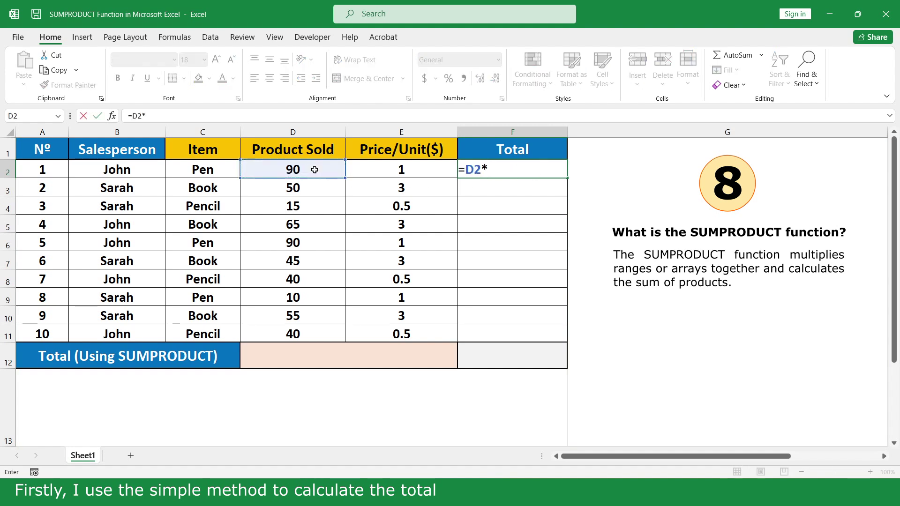
left_click(422, 172)
key("Return")
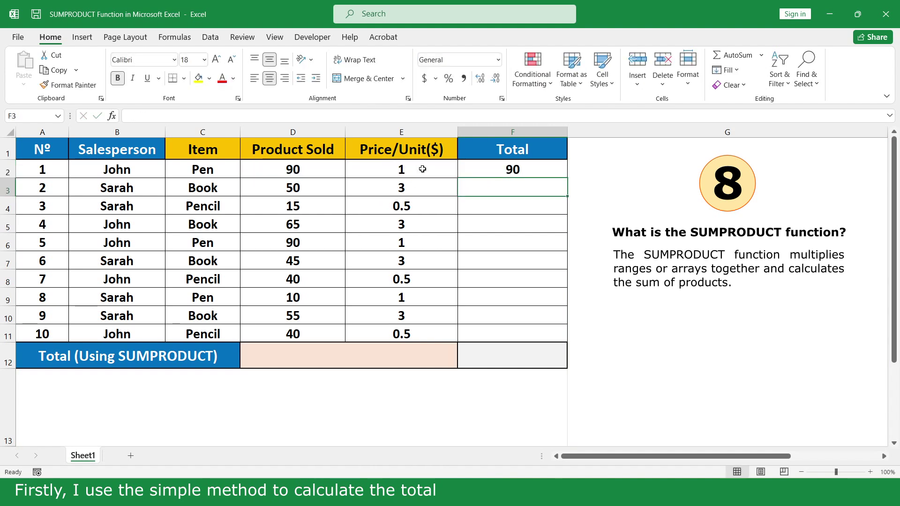
left_click(552, 169)
left_click_drag(566, 178, 556, 337)
Step: Enter =SUM(F2:F11) in F12 for a grand total of 882.5
left_click(544, 353)
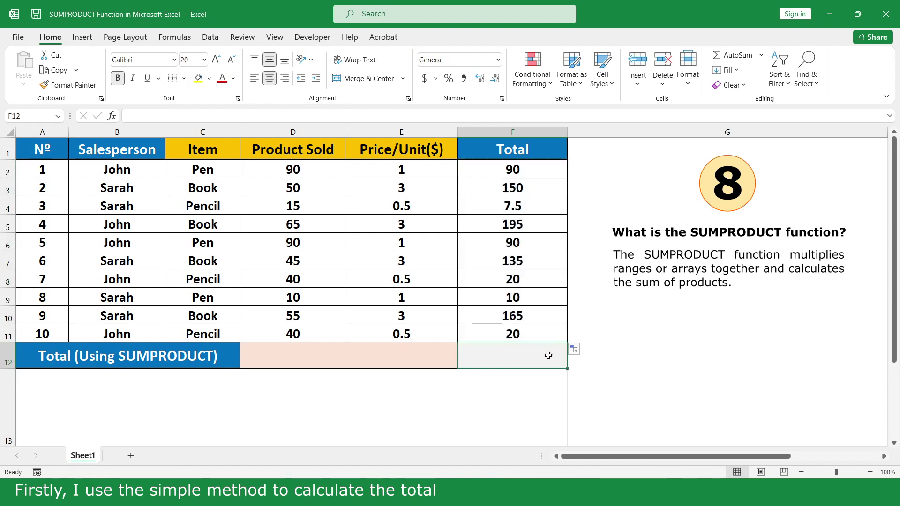
type("=sum")
double_click(539, 376)
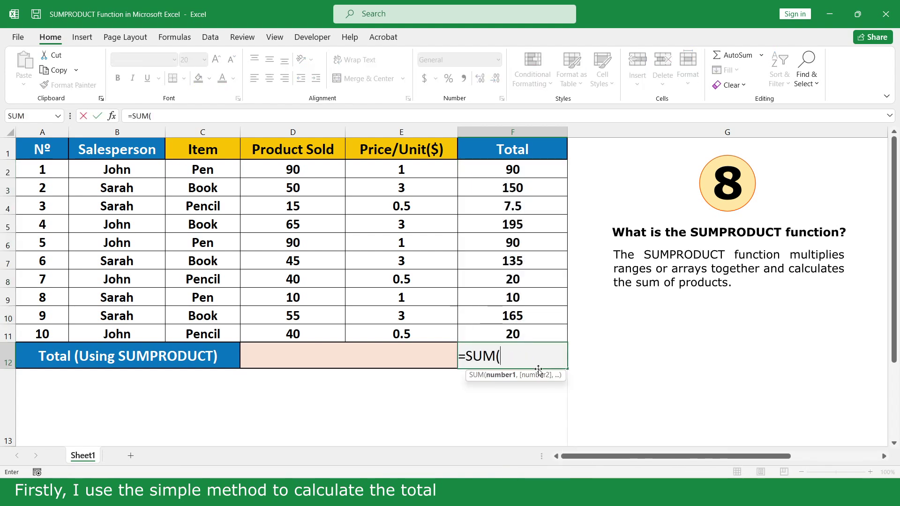
left_click_drag(539, 333, 540, 169)
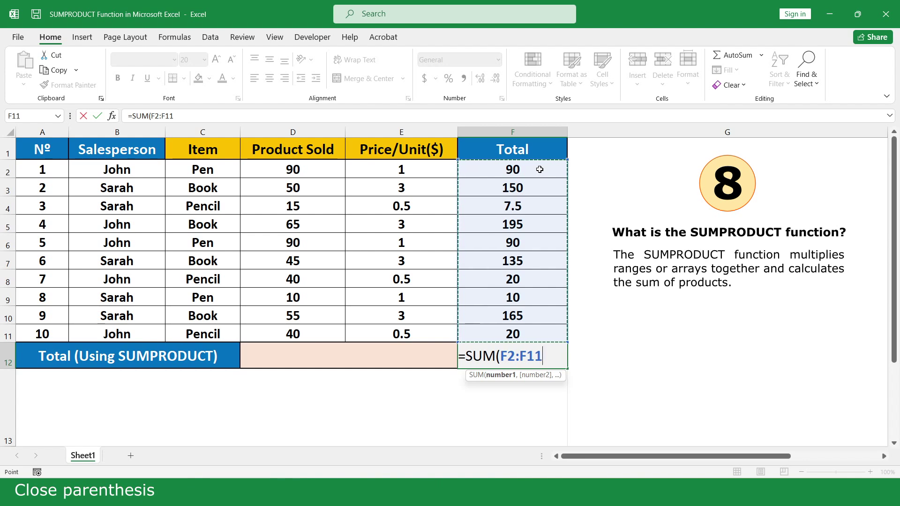
type(")")
key("Return")
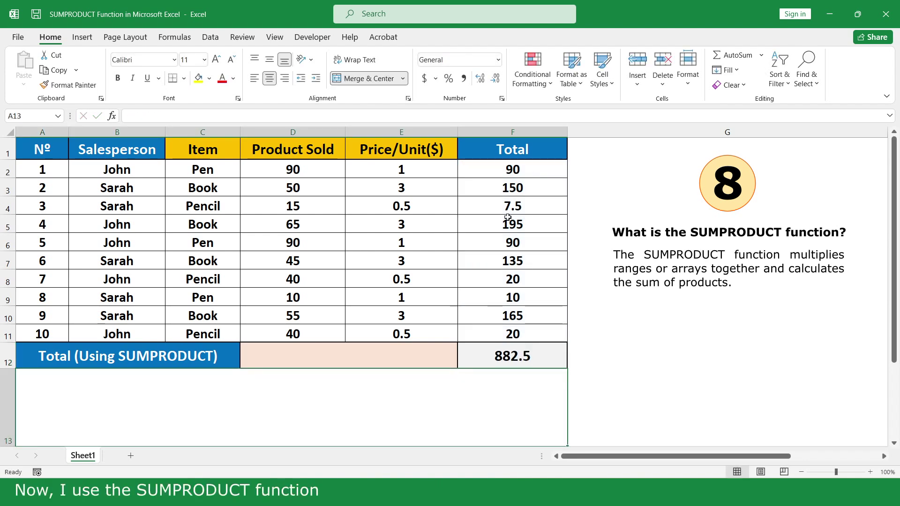
Step: In D12, enter a SUMPRODUCT of the Product Sold values and Price/Unit E2:E11, totalling 882.5
left_click(415, 353)
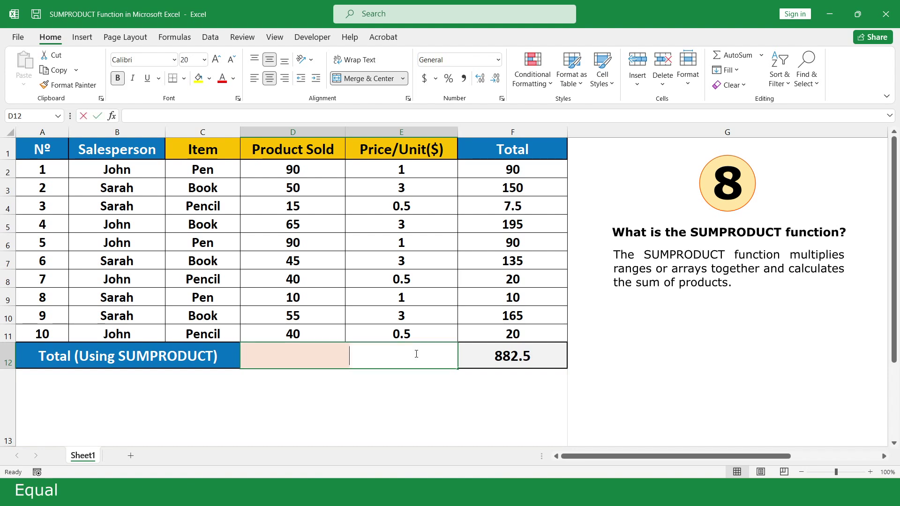
type("=sum")
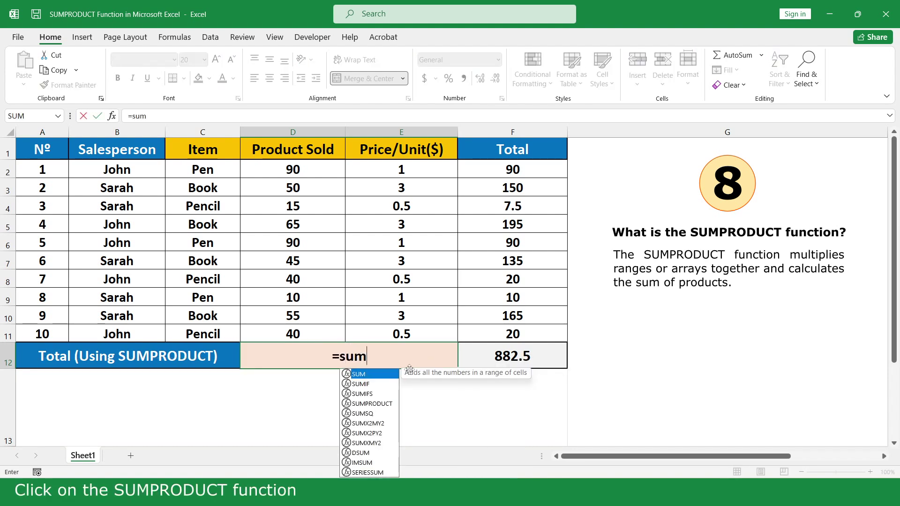
double_click(396, 404)
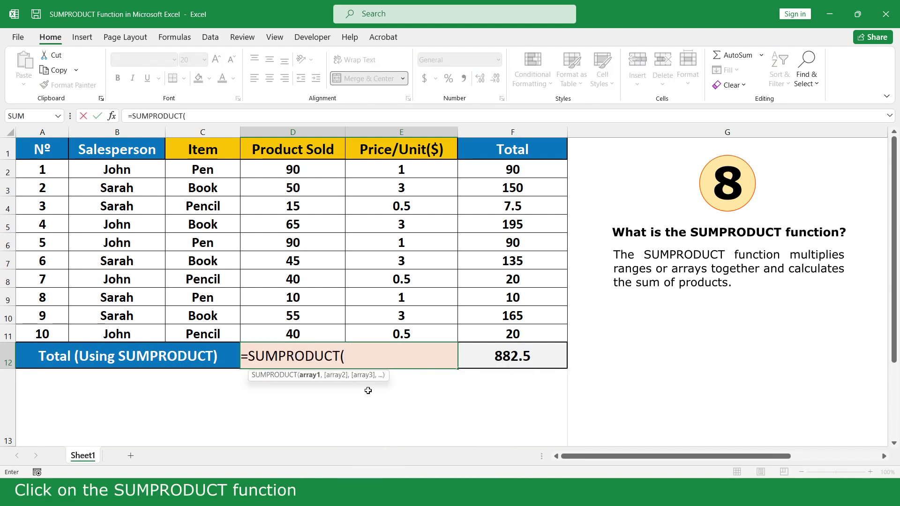
left_click_drag(316, 172, 309, 333)
type(",")
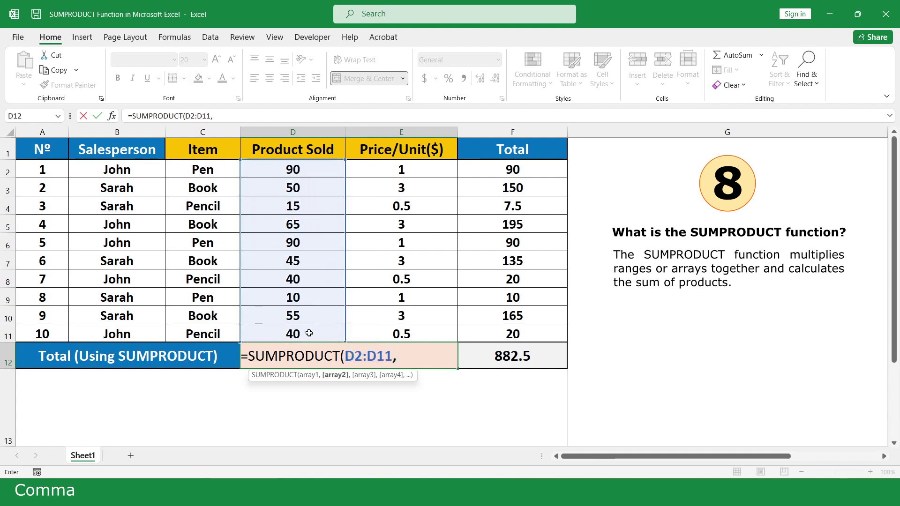
left_click_drag(420, 170, 418, 333)
type(")")
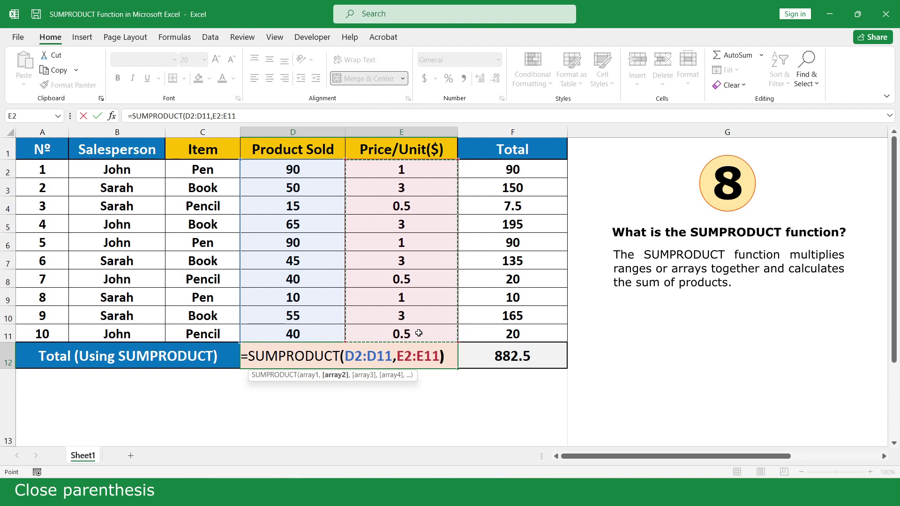
key("Return")
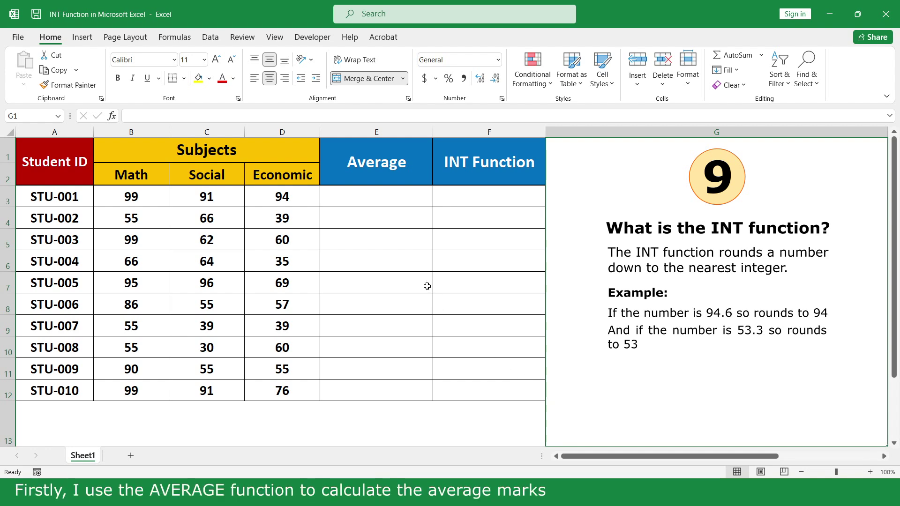
Step: Enter =AVERAGE(B3:D3) in E3 and fill it down to E12
left_click(410, 197)
type("=av")
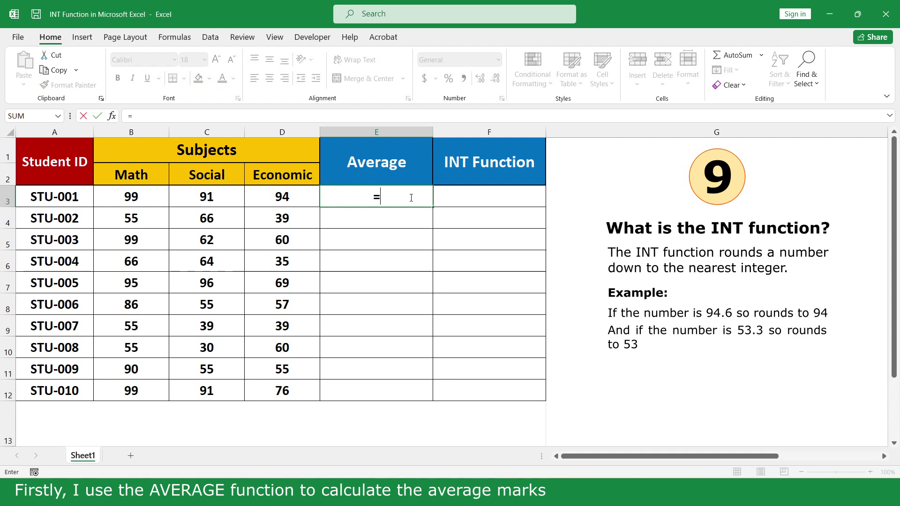
double_click(416, 224)
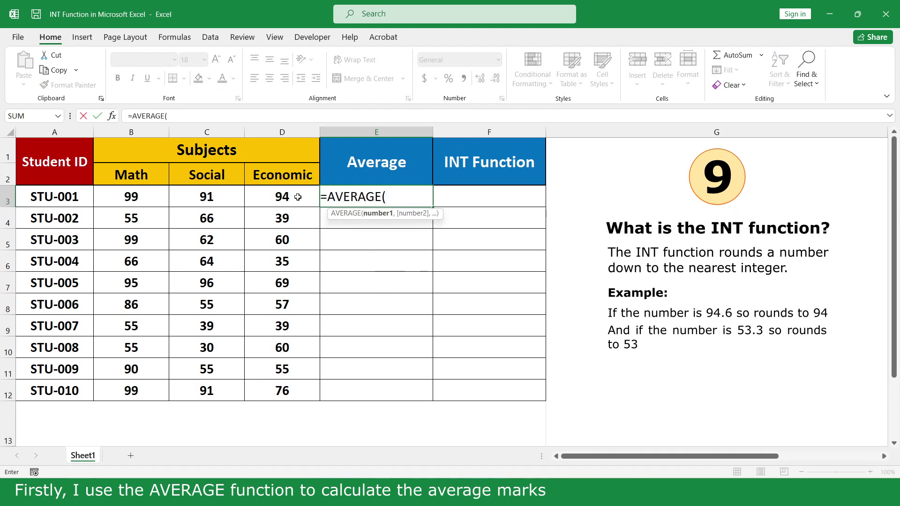
left_click_drag(298, 196, 146, 197)
type(")")
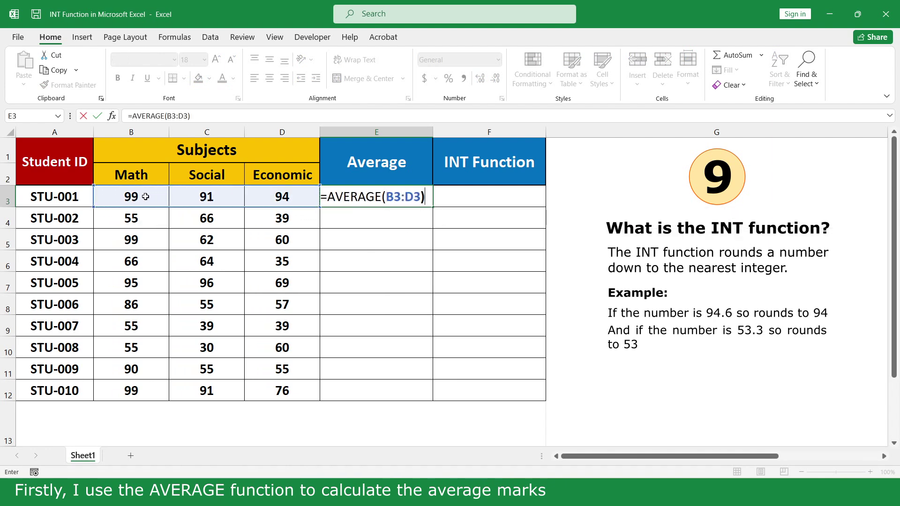
key("Return")
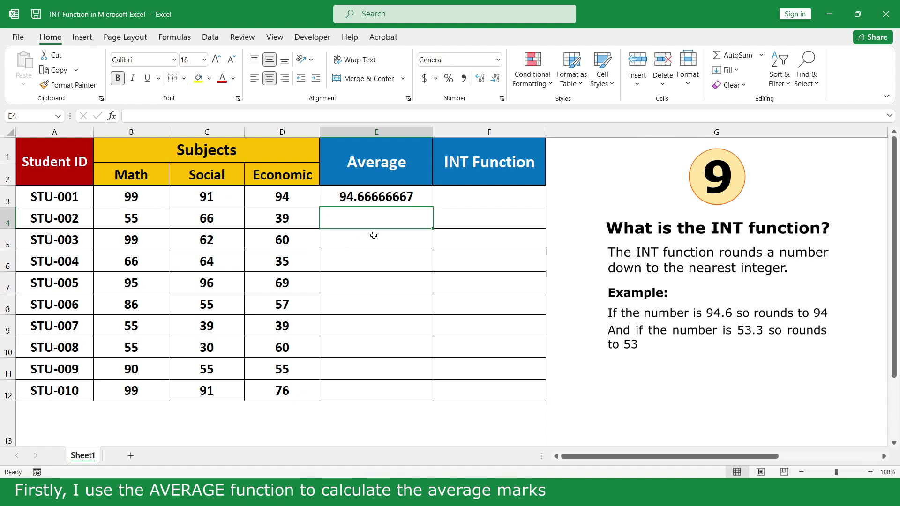
left_click(424, 198)
double_click(432, 207)
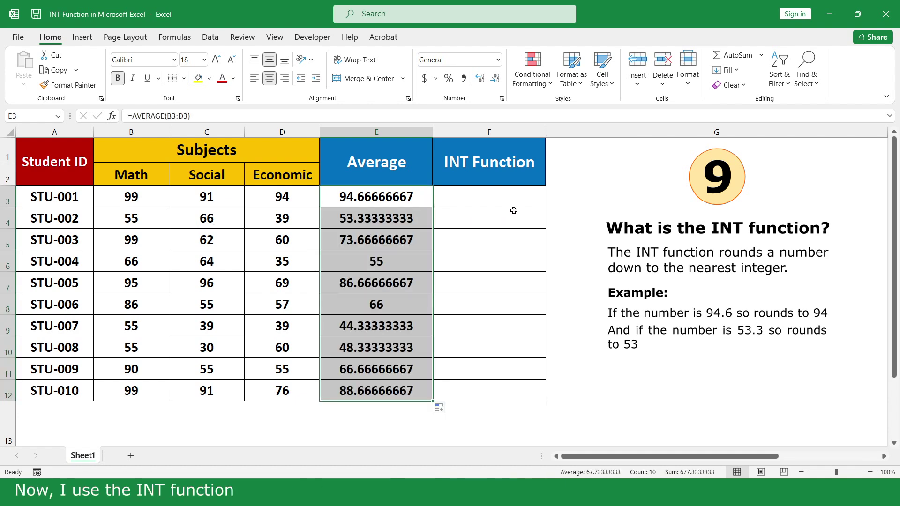
Step: Enter =INT(E3) in F3 and fill it down through F12
left_click(525, 196)
type("=in")
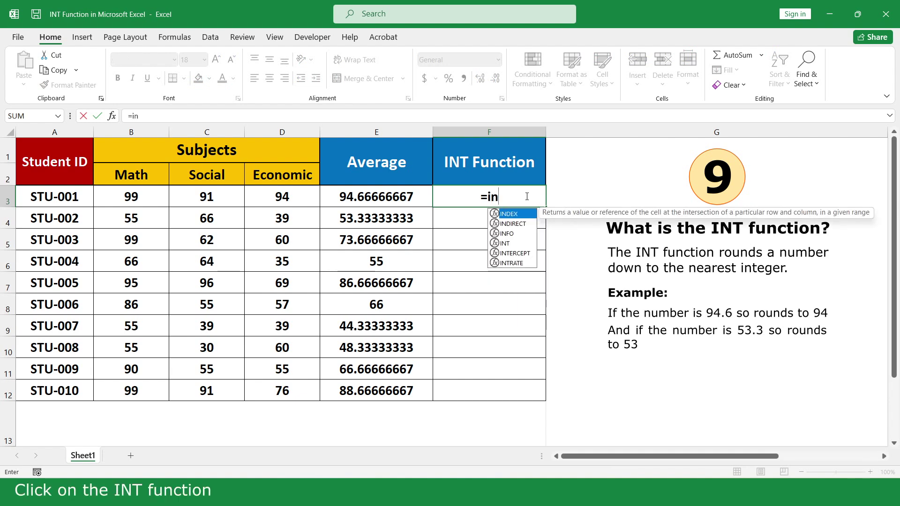
double_click(513, 243)
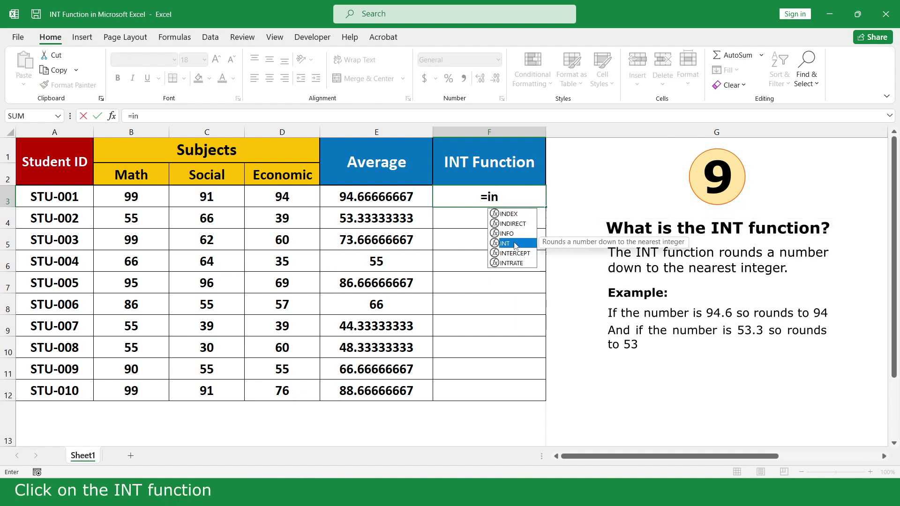
left_click(417, 197)
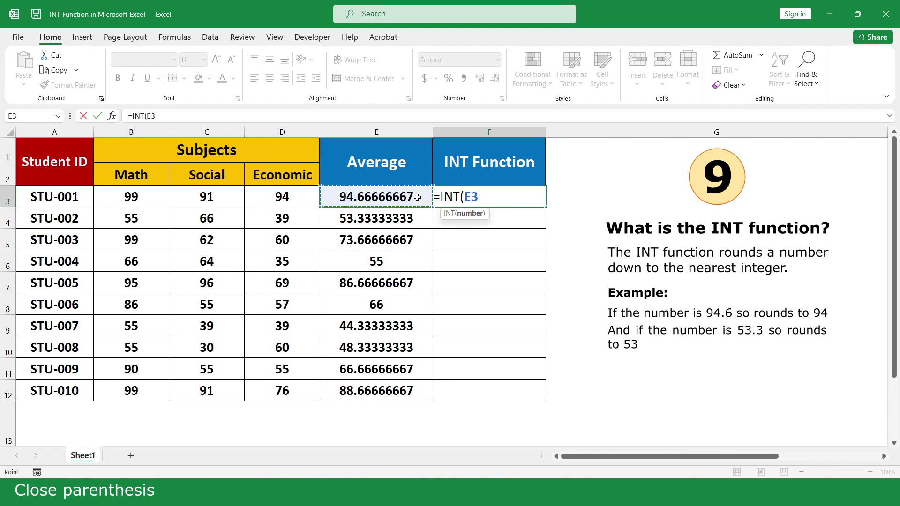
type(")")
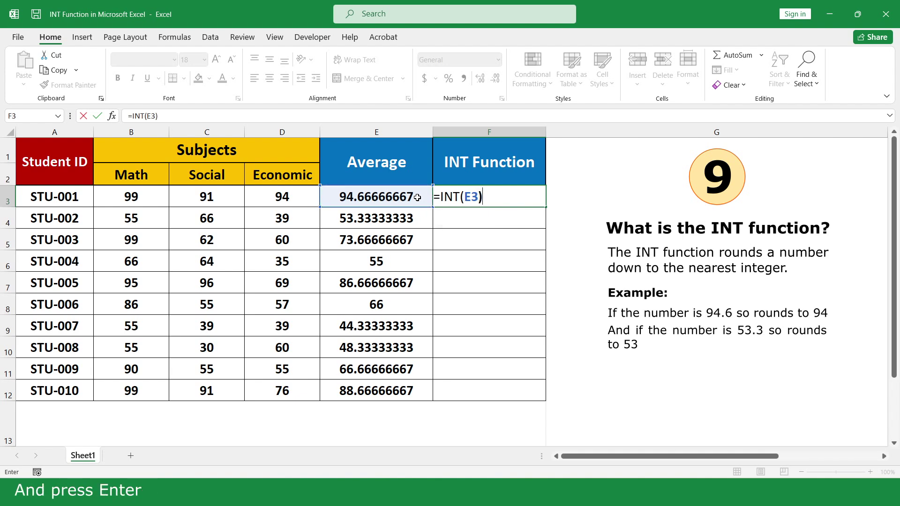
key("Return")
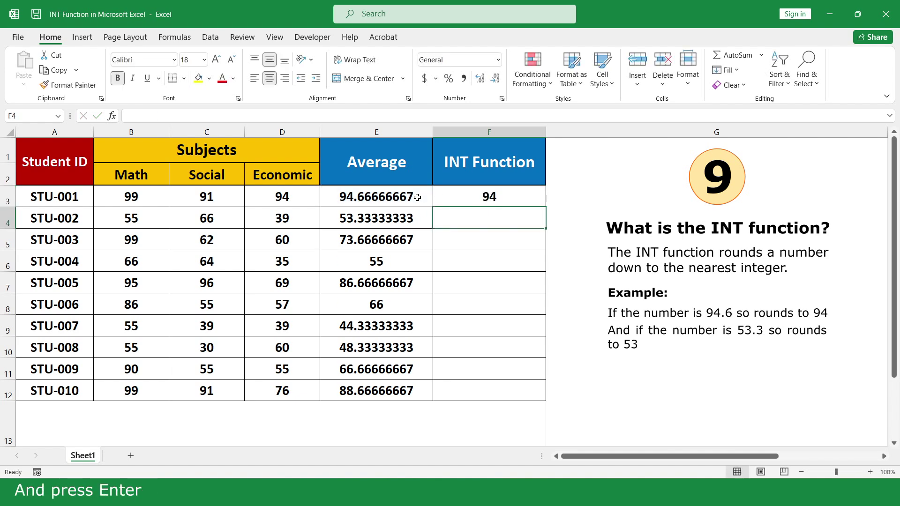
left_click(520, 197)
left_click_drag(544, 207, 526, 390)
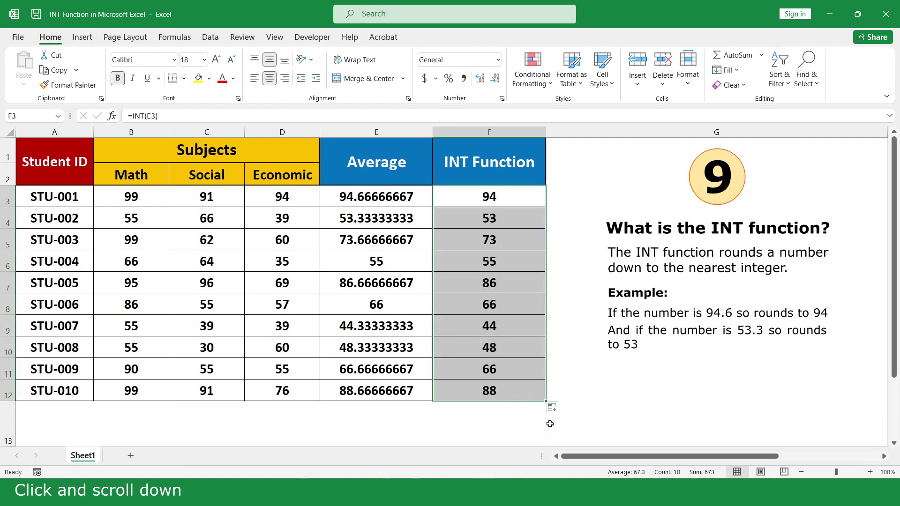
left_click(555, 423)
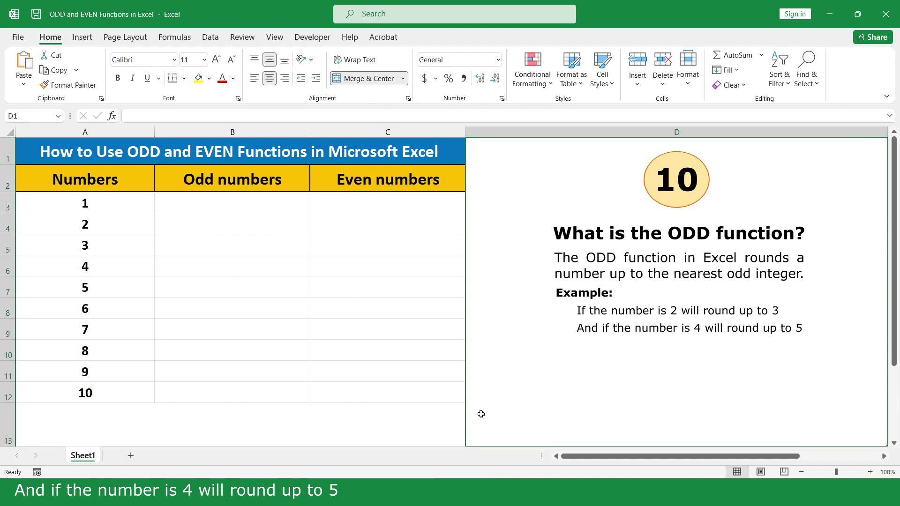
Step: Enter =ODD(A3) in B3 and fill it down to B12, giving 1 through 11
left_click(276, 203)
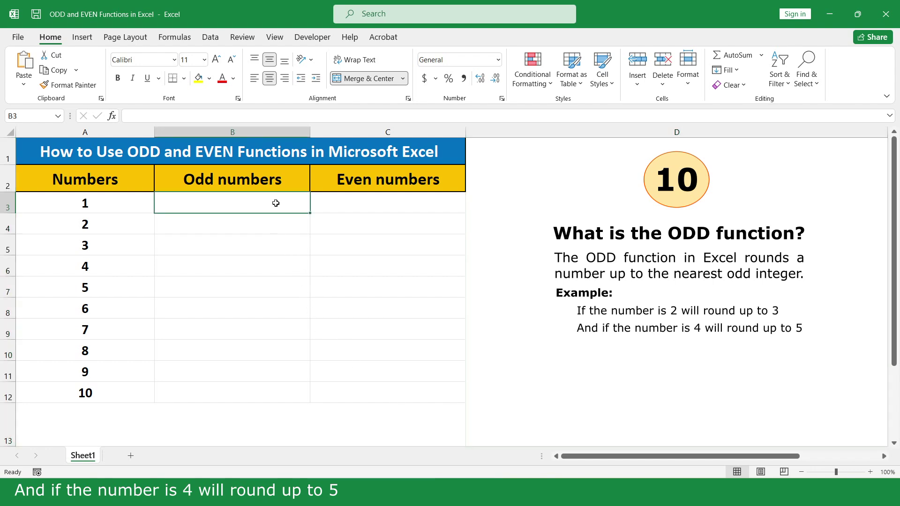
type("=od")
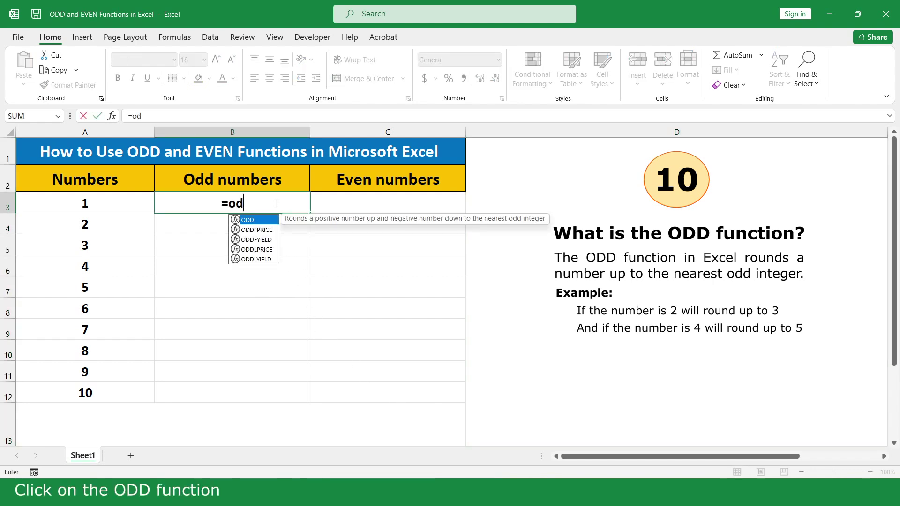
double_click(261, 220)
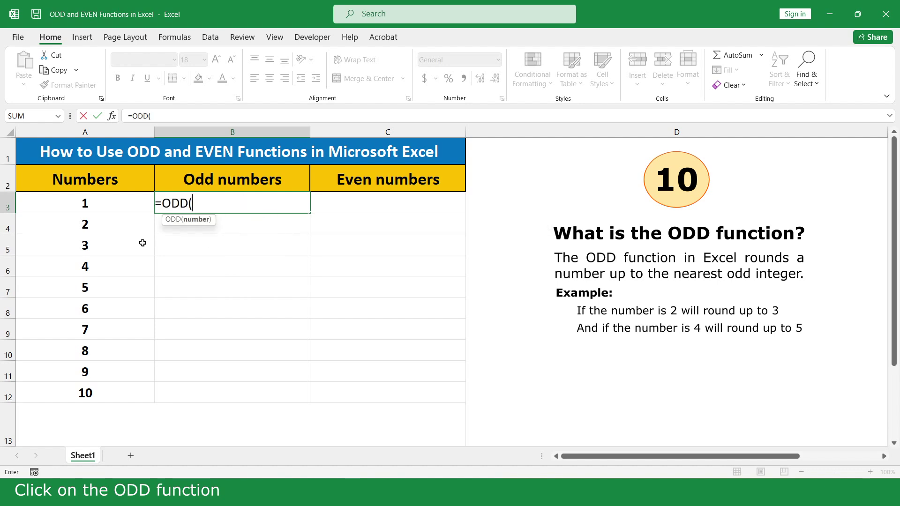
left_click(95, 203)
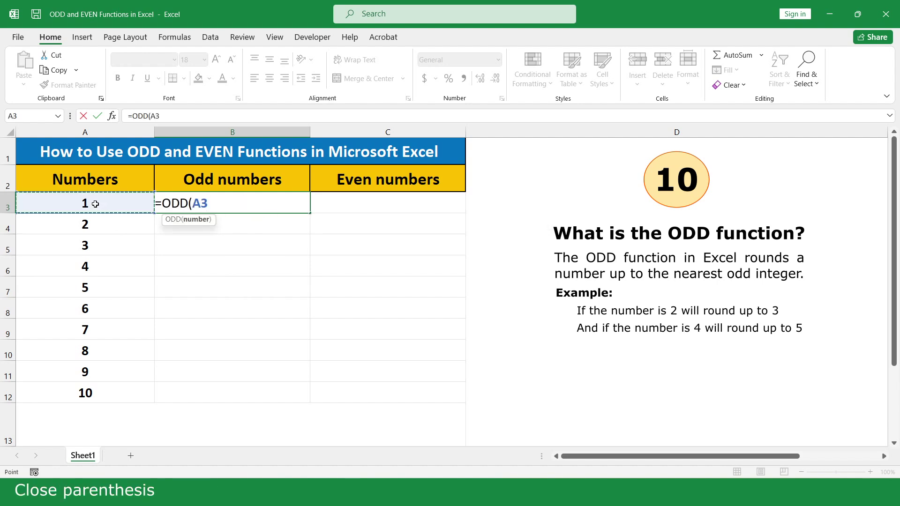
type(")")
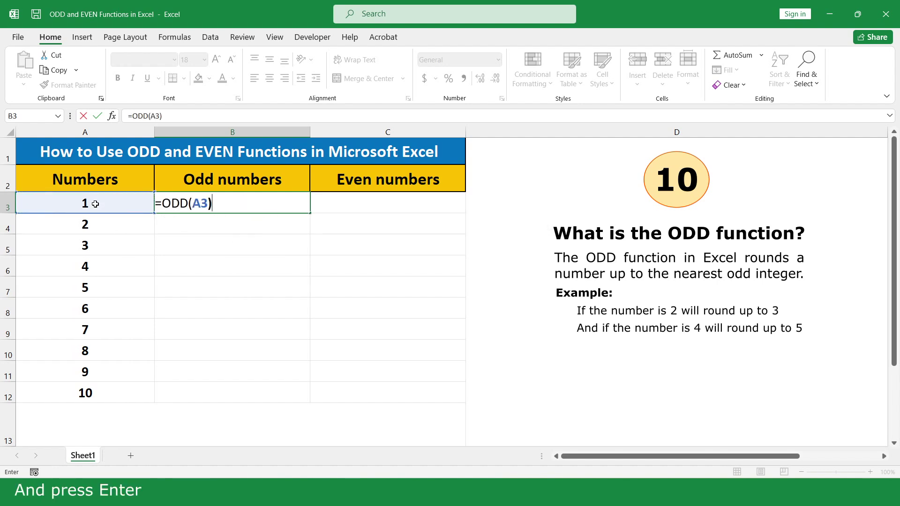
key("Return")
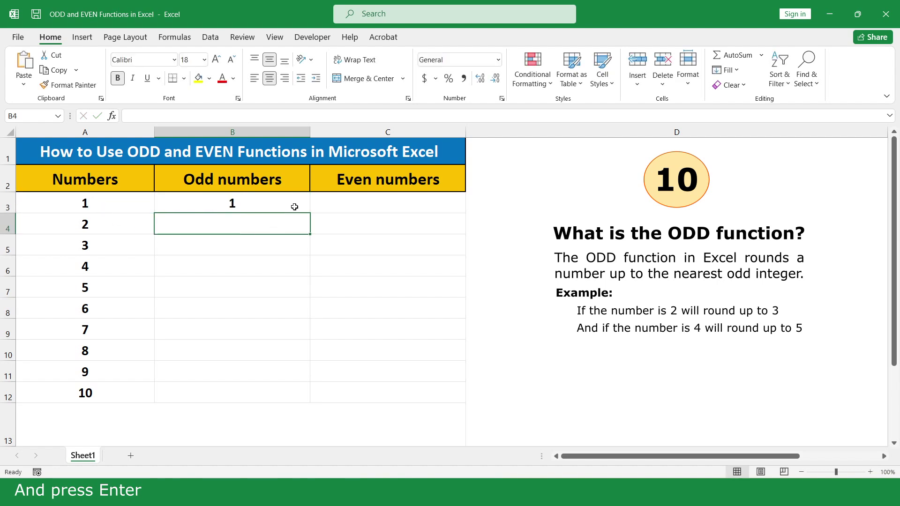
left_click(296, 204)
double_click(309, 213)
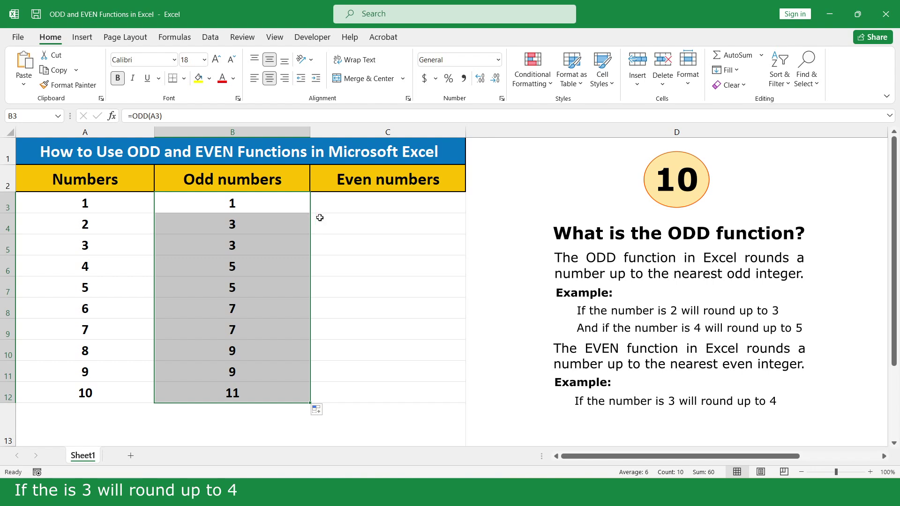
Step: Enter =EVEN(A3) in C3, returning 2 for the number 1
left_click(444, 203)
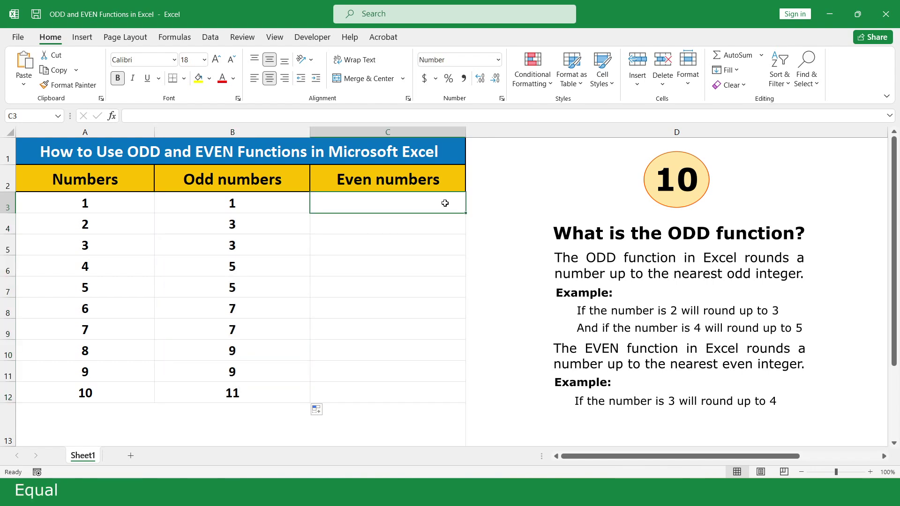
type("=ev")
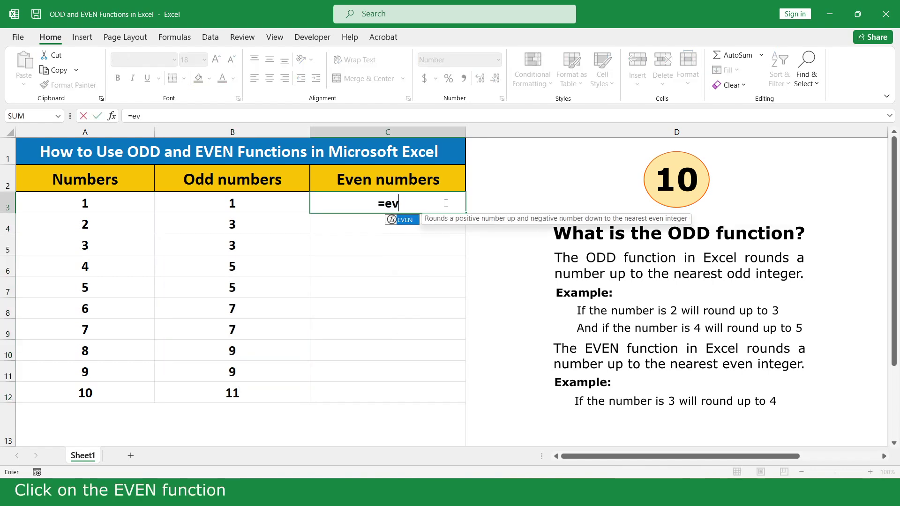
double_click(415, 219)
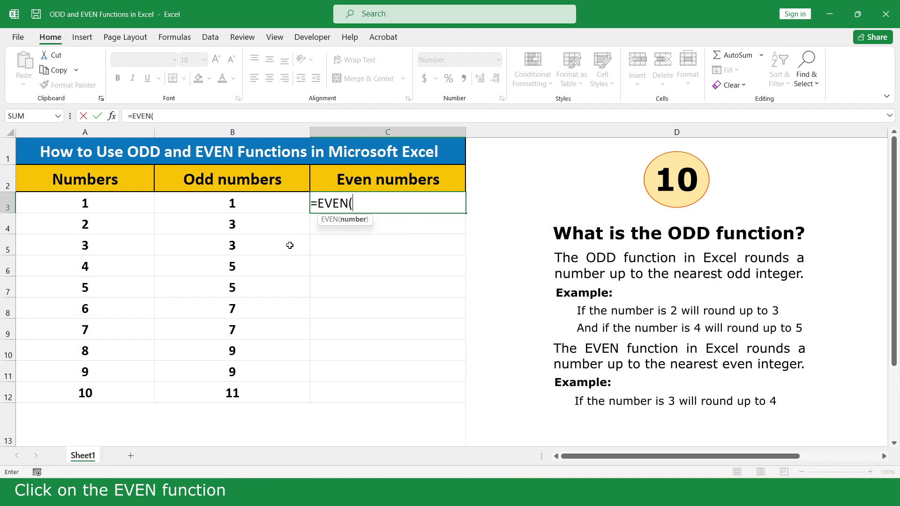
left_click(97, 203)
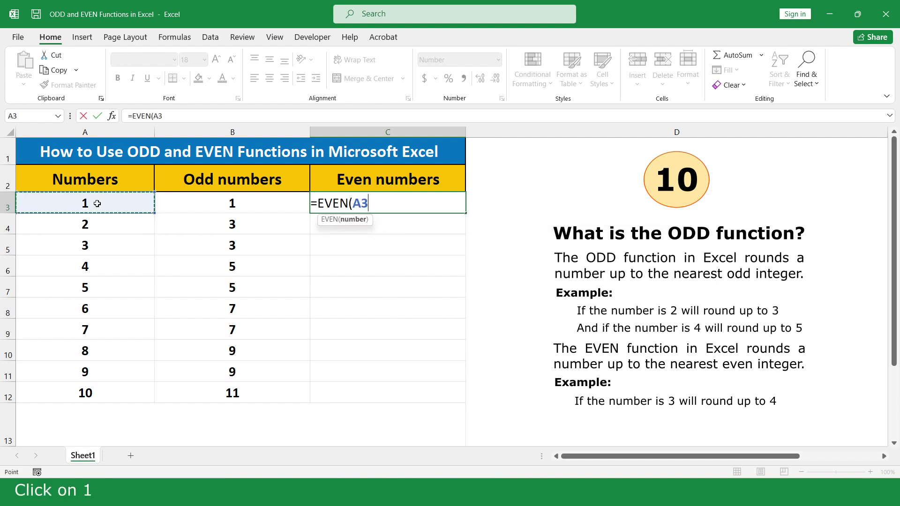
type(")")
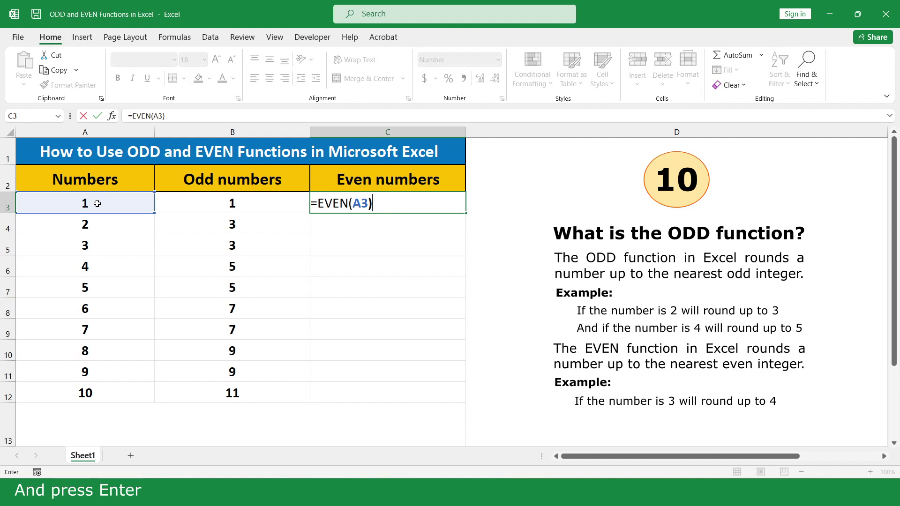
key("Return")
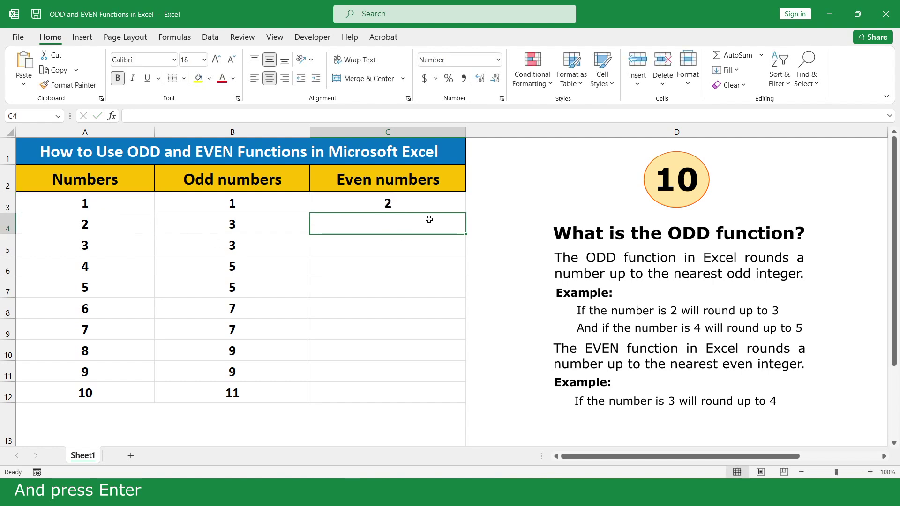